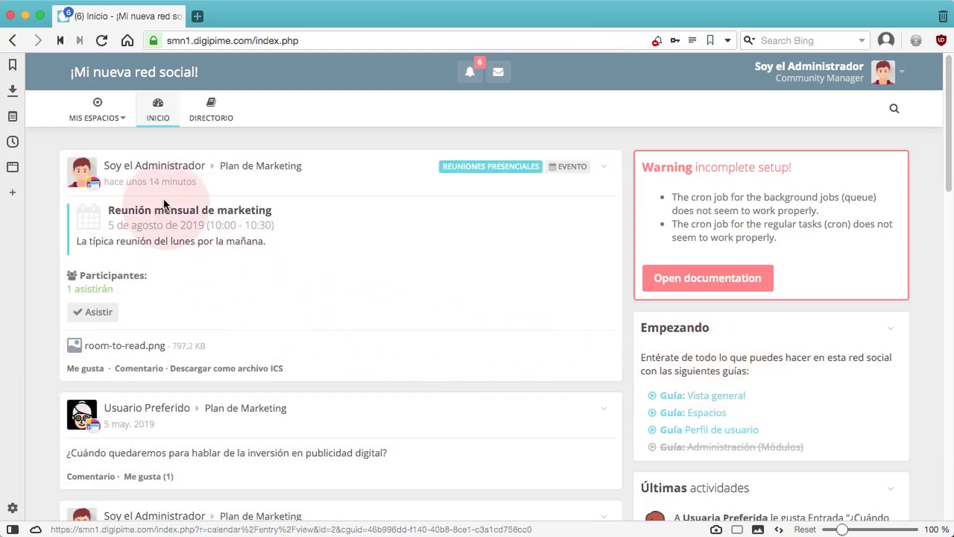
Open the tasks section of the Plan de Marketing space
left_click(98, 118)
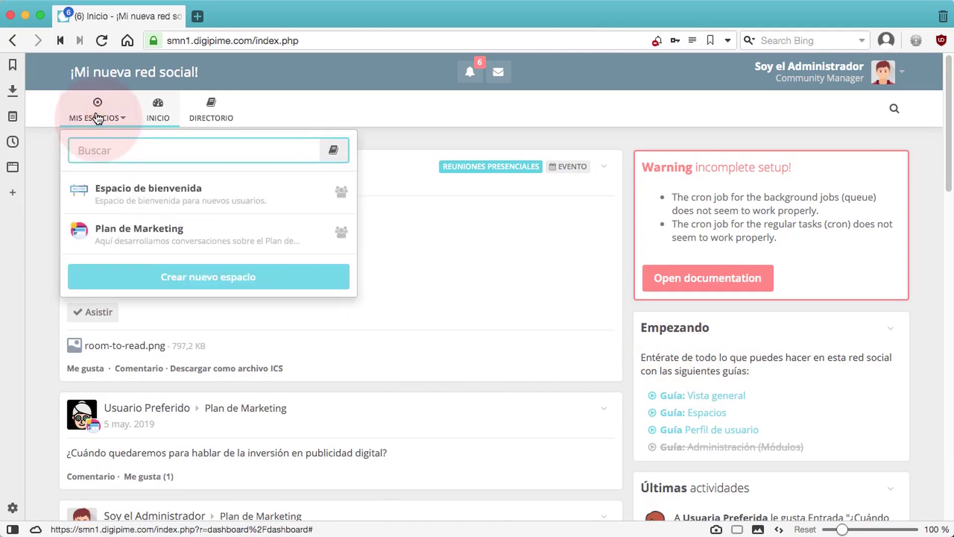
left_click(116, 233)
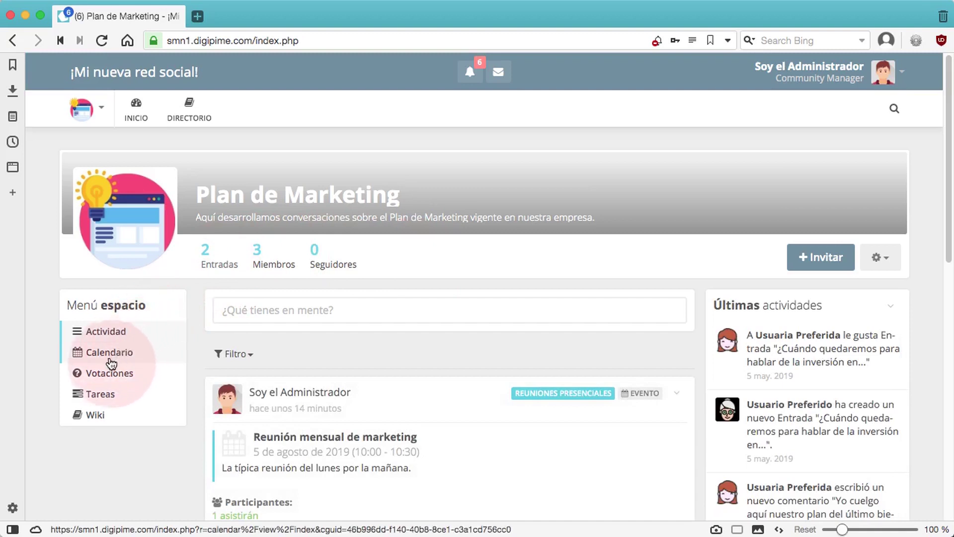
left_click(104, 395)
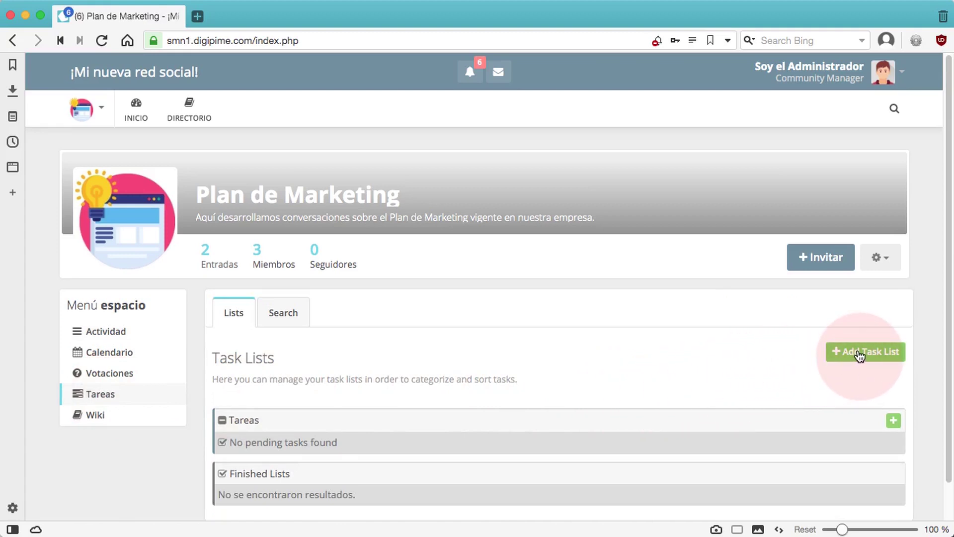
Create a task list titled "Marketing Digital" with an orange colour and save it
left_click(859, 354)
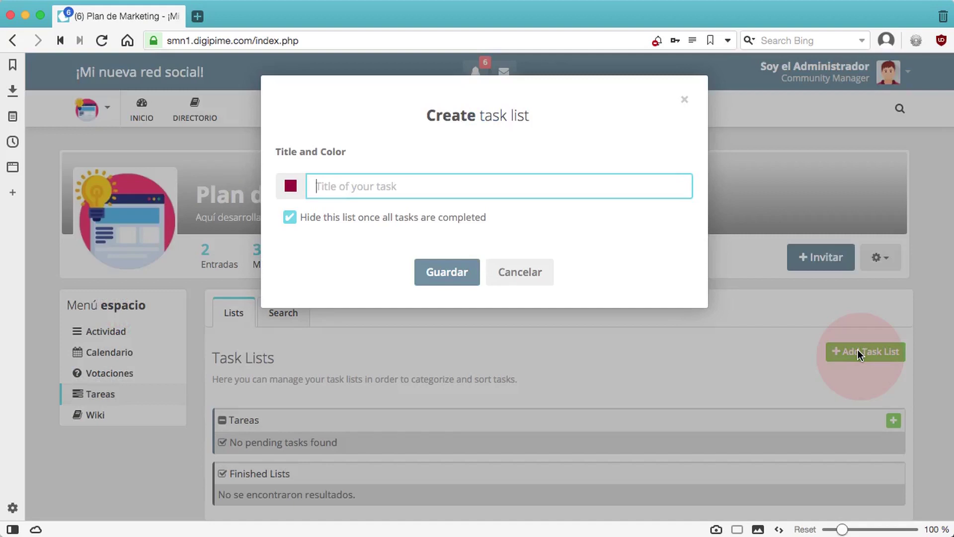
type("Marketing Digital")
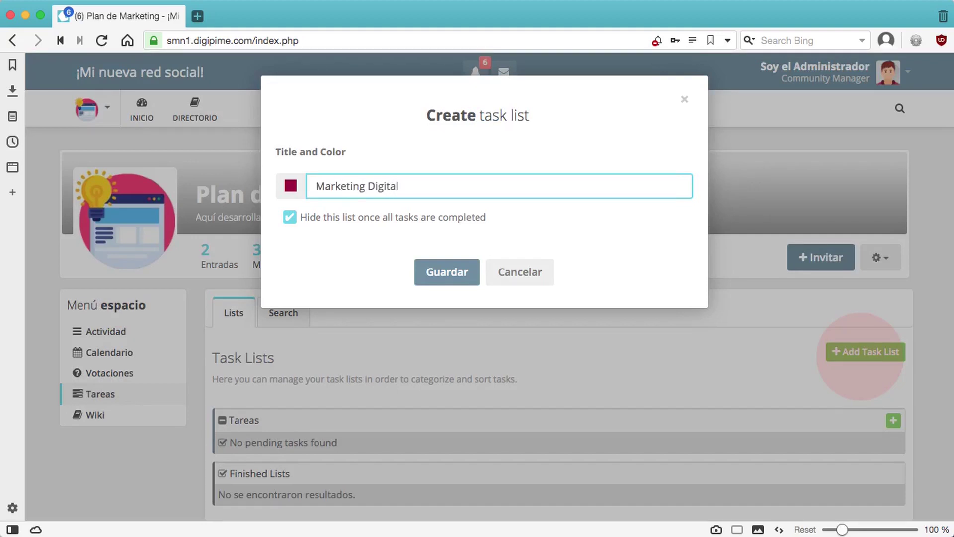
left_click(290, 187)
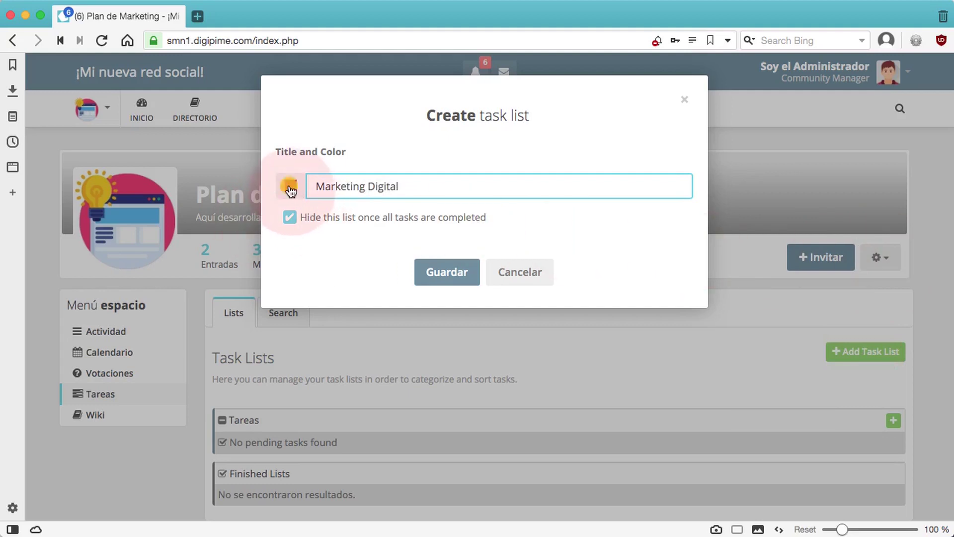
left_click_drag(364, 275, 362, 270)
left_click_drag(308, 219, 352, 207)
left_click(458, 271)
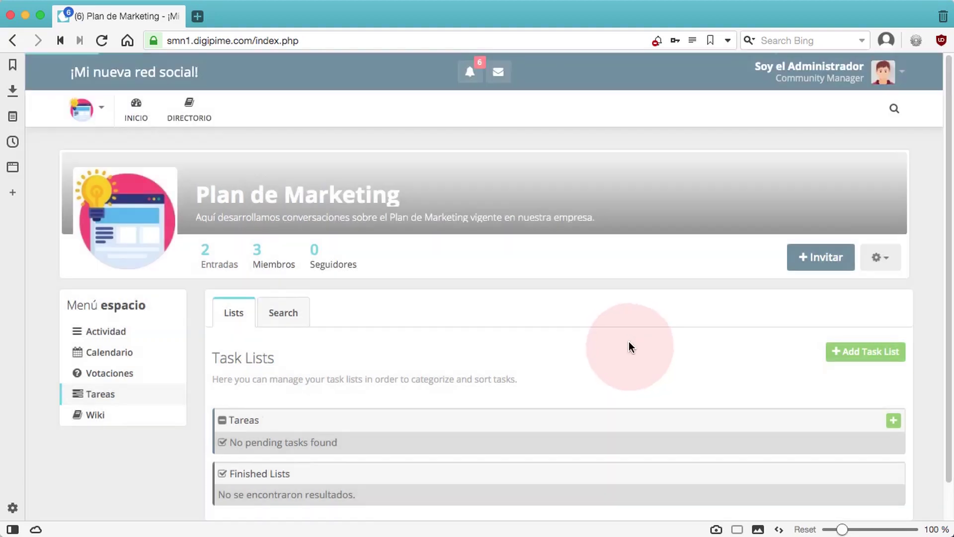
Start a new task in the Marketing Digital list with the title "Revisión de Google Ads"
scroll(641, 351, "down", 2)
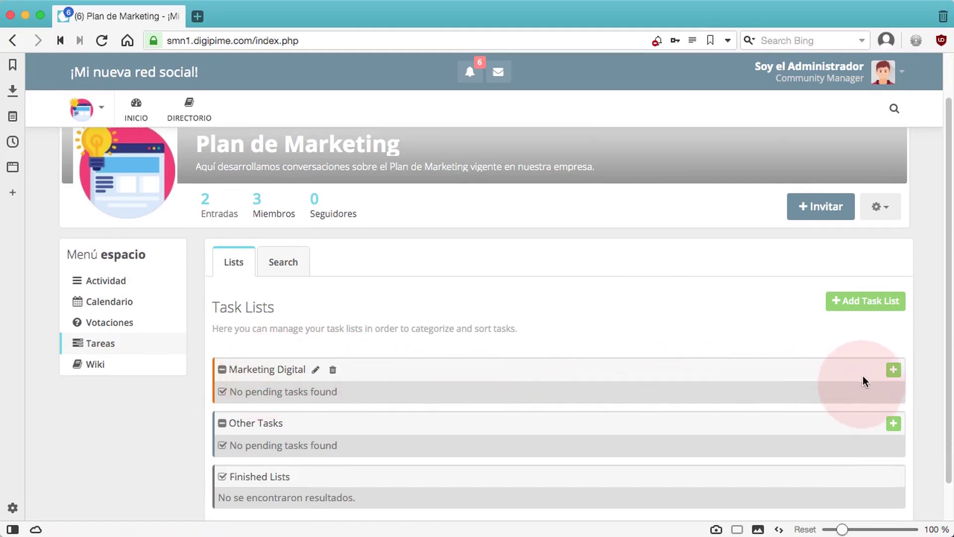
left_click(893, 372)
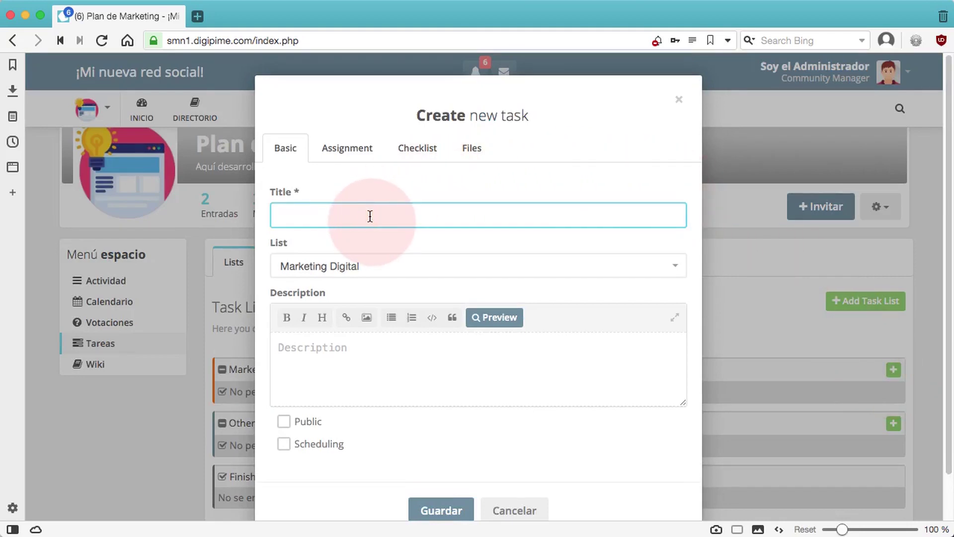
type("sión")
type("de Google Ads")
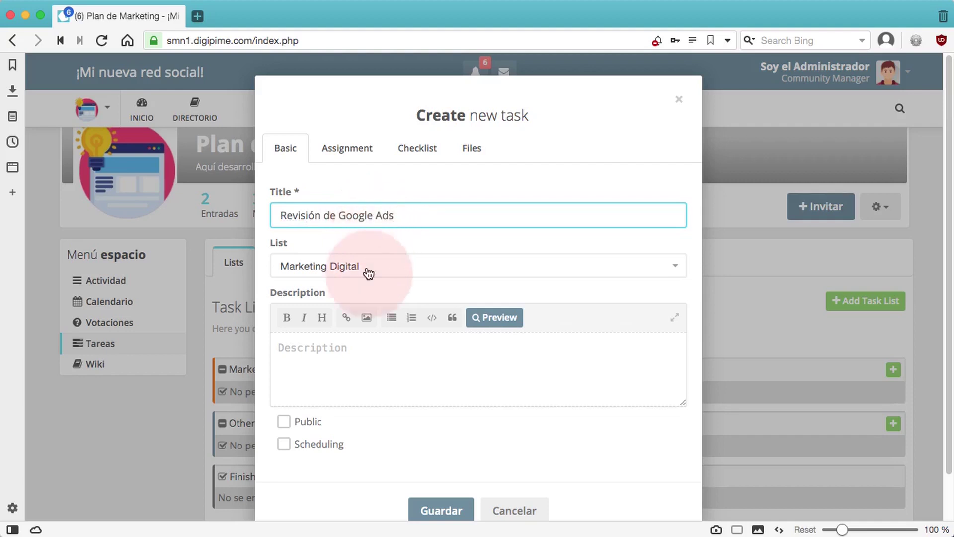
Fill in the task description with "Revisión del rendimiento de las campañas de Google Ads."
left_click(329, 374)
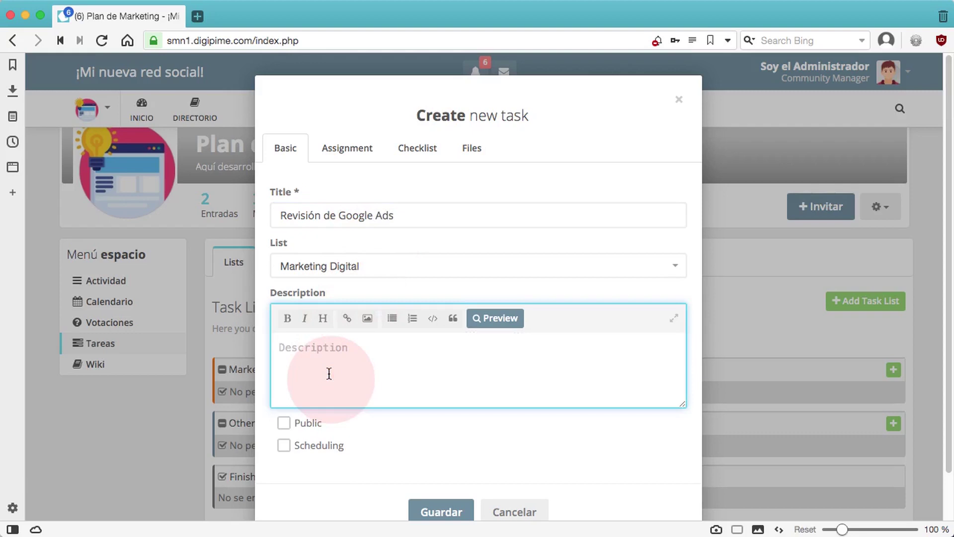
type("R")
type("evisión ")
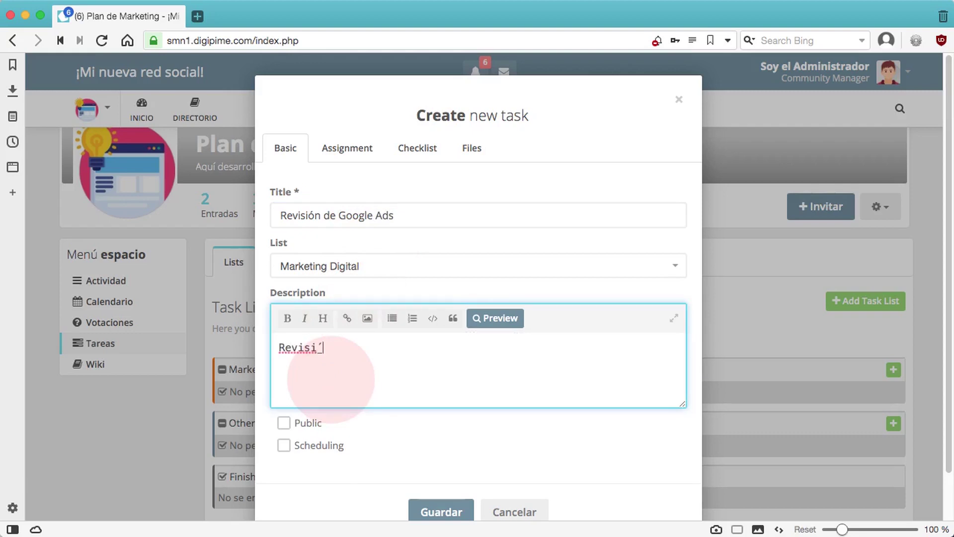
type("del rendimie")
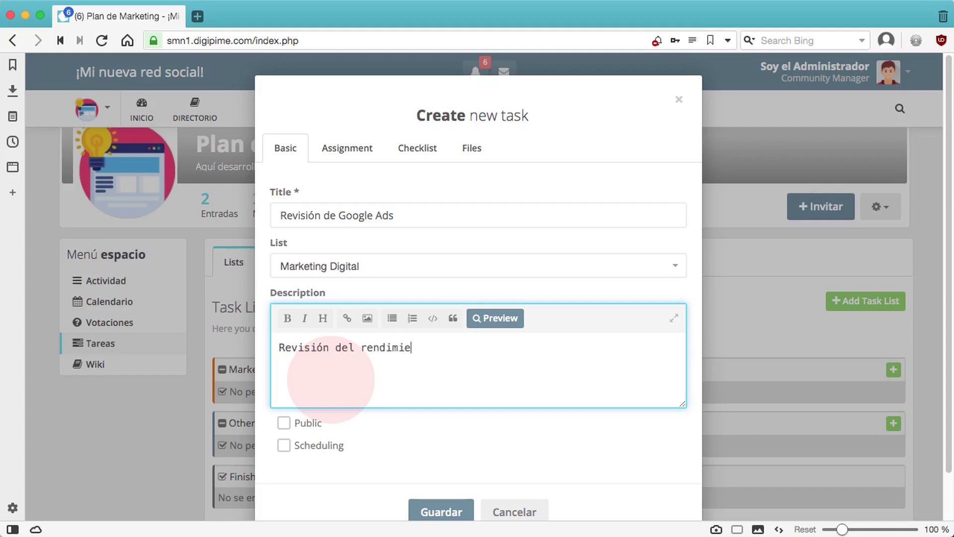
type("nto de las campa")
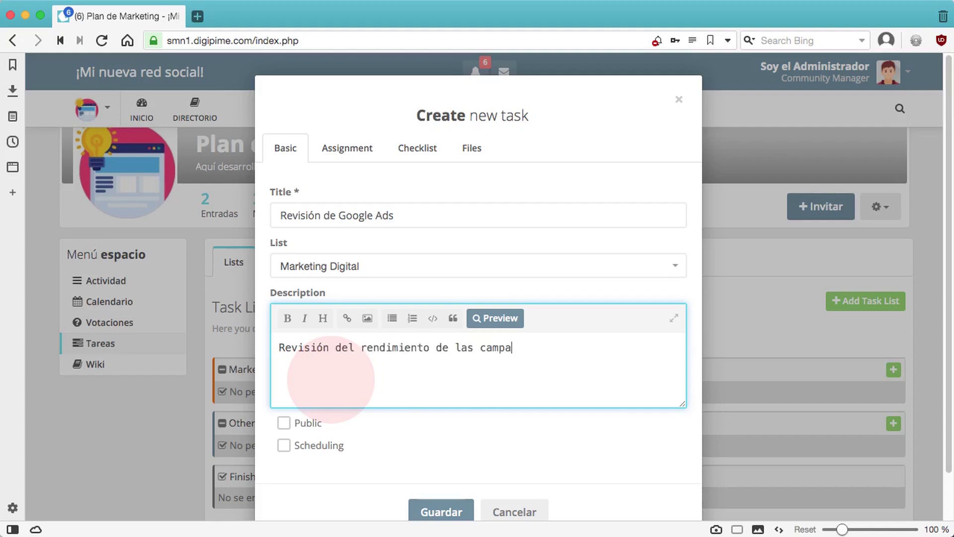
type("ñas de Google Ads.")
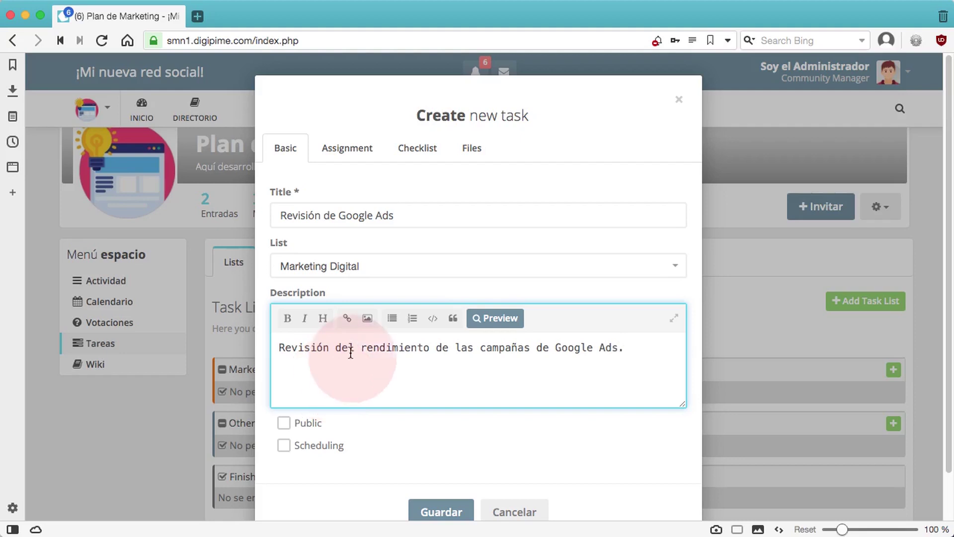
Enable scheduling for the task and set the start date to 2/8/19 and the end date to 4/8/19
scroll(408, 380, "down", 2)
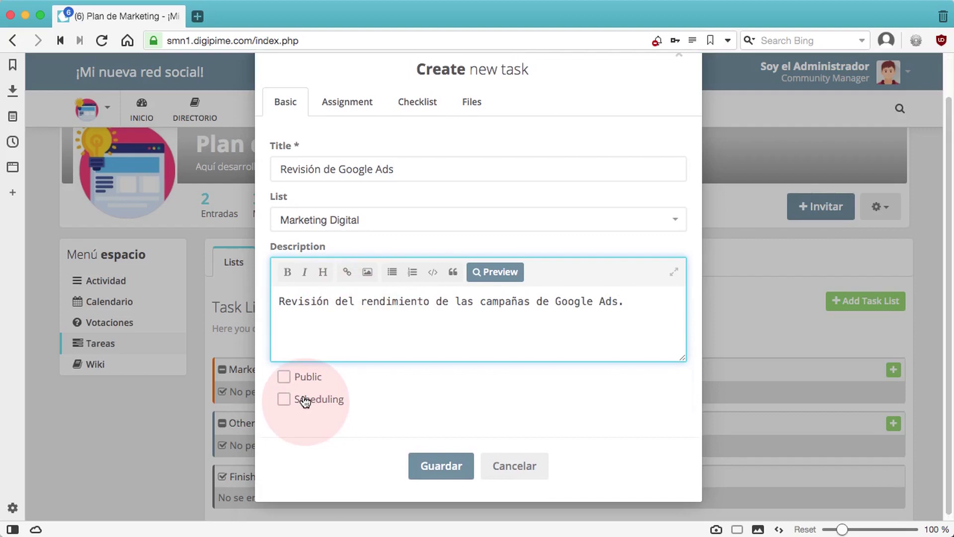
left_click(301, 403)
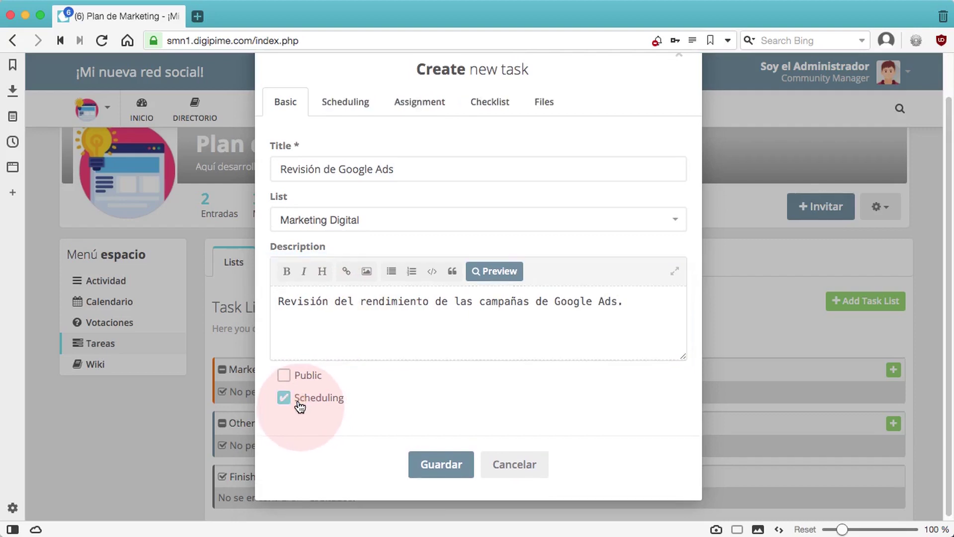
left_click(343, 103)
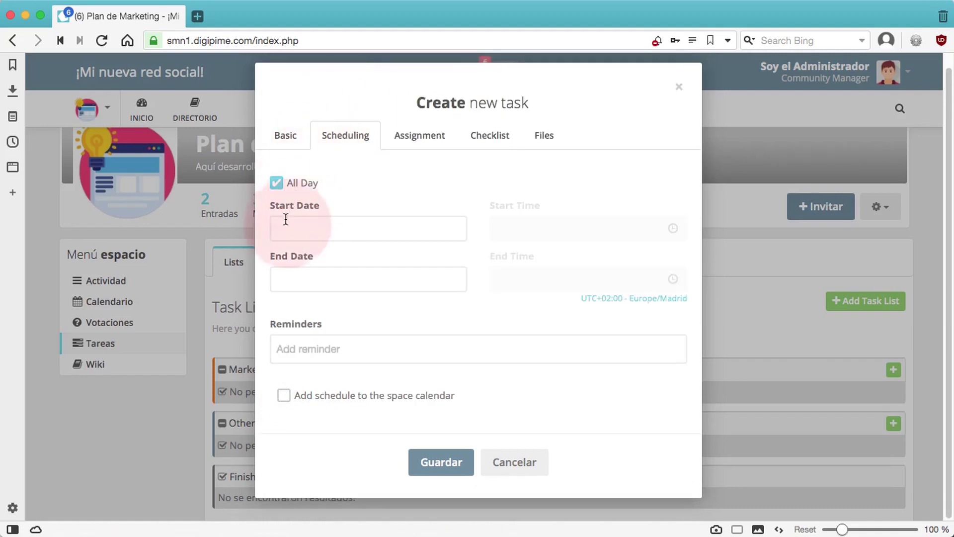
left_click(285, 228)
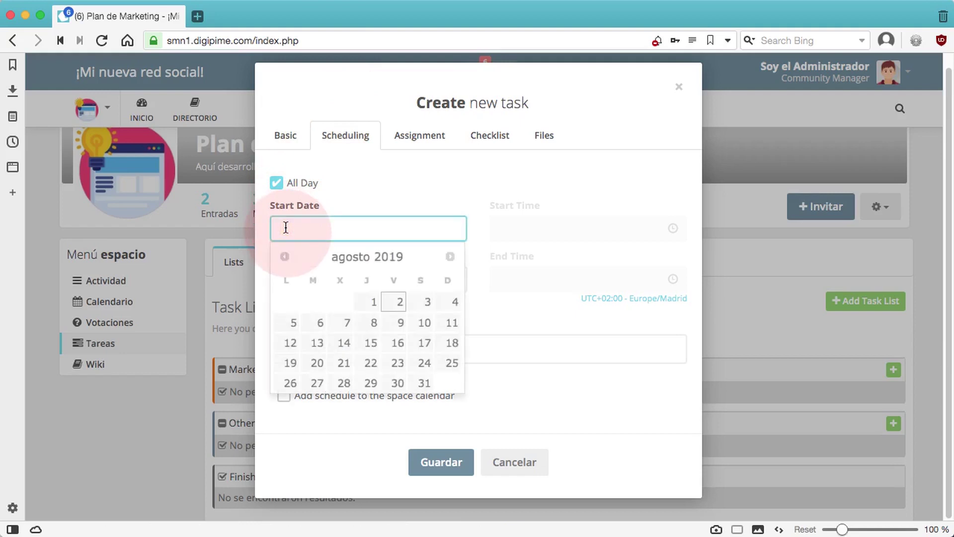
left_click(399, 304)
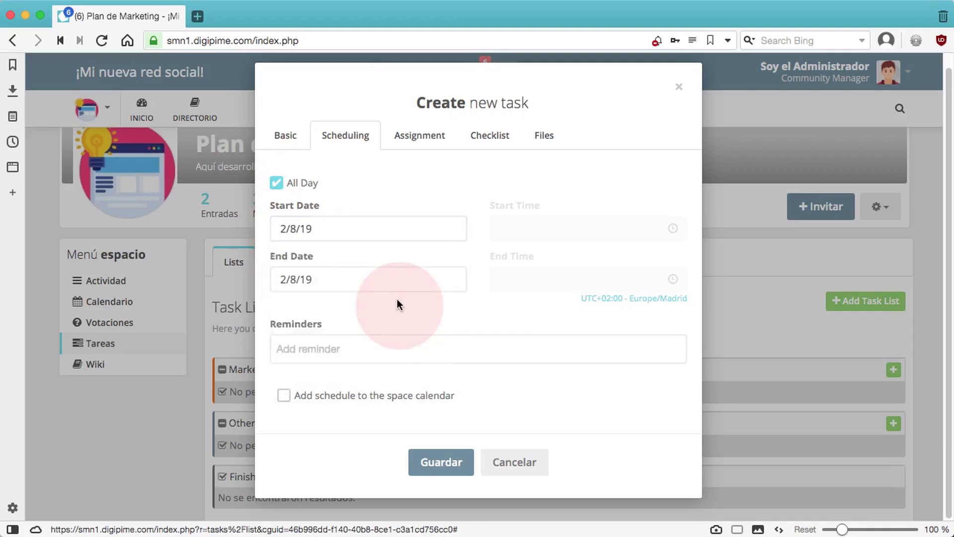
left_click(313, 279)
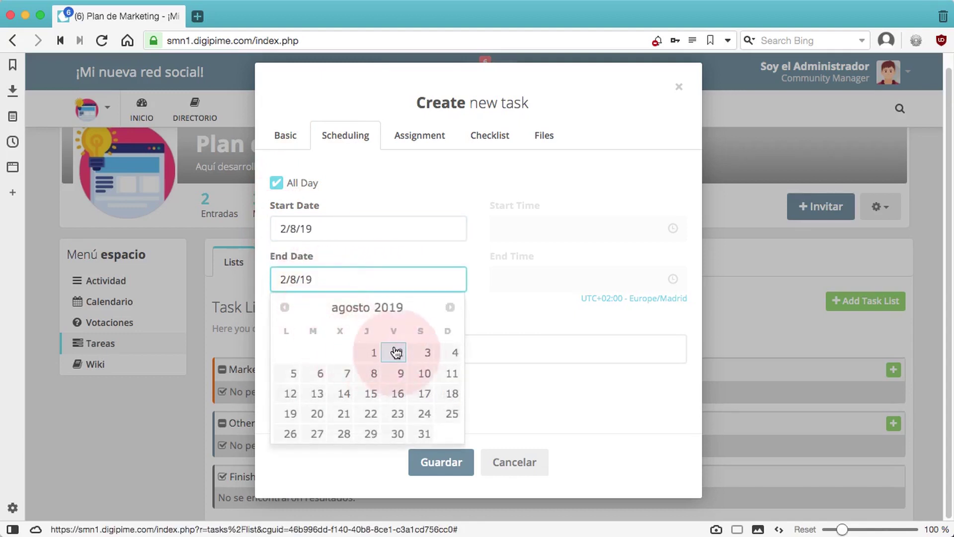
left_click(452, 357)
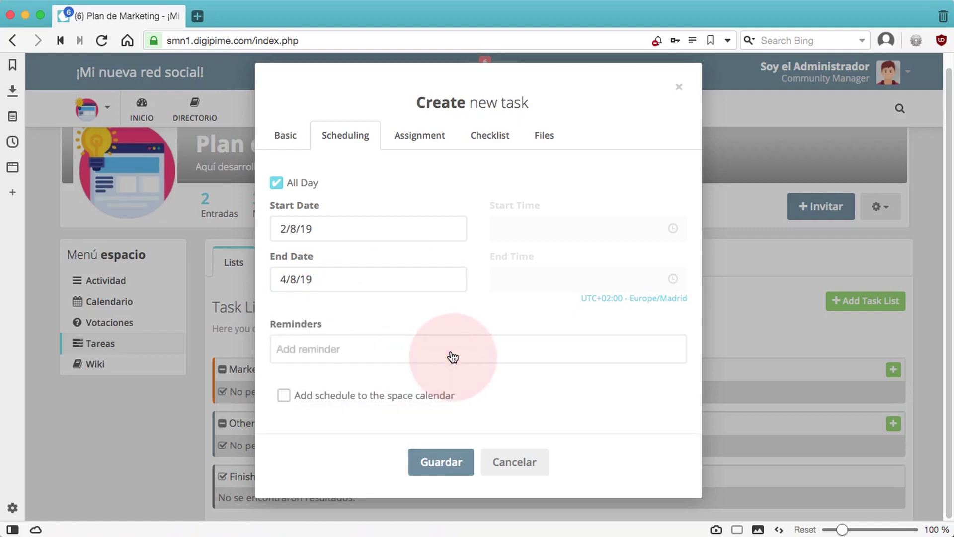
View the available reminder options without choosing one, and add the task's schedule to the space calendar
left_click(323, 350)
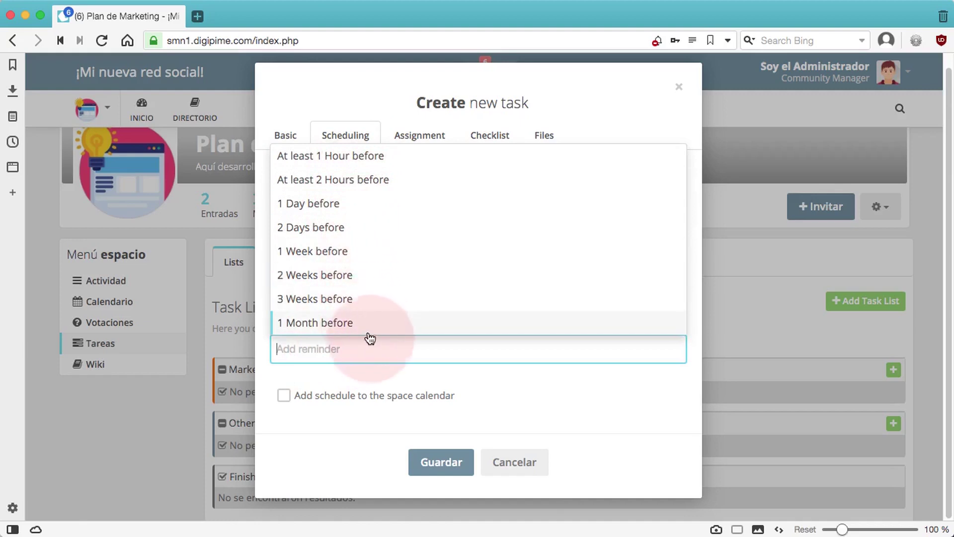
left_click(342, 422)
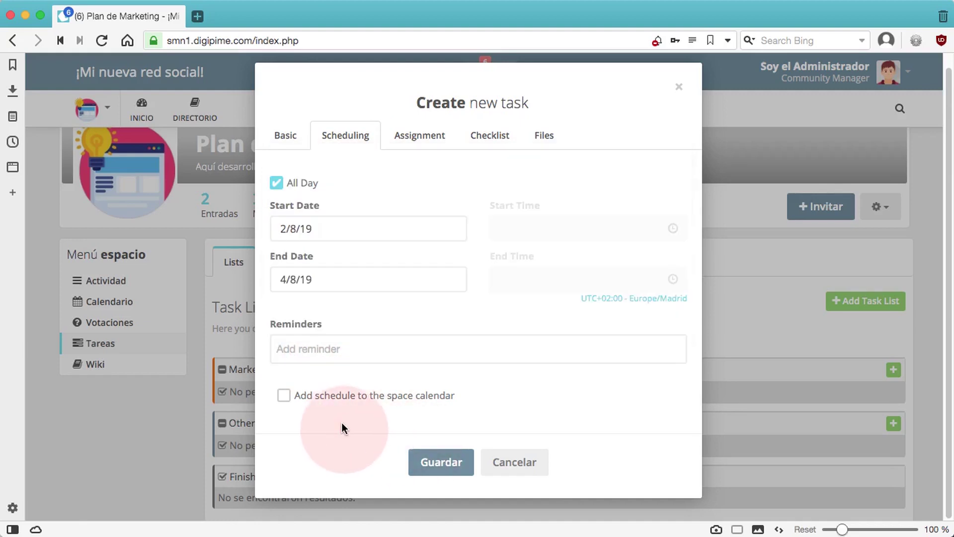
left_click(284, 396)
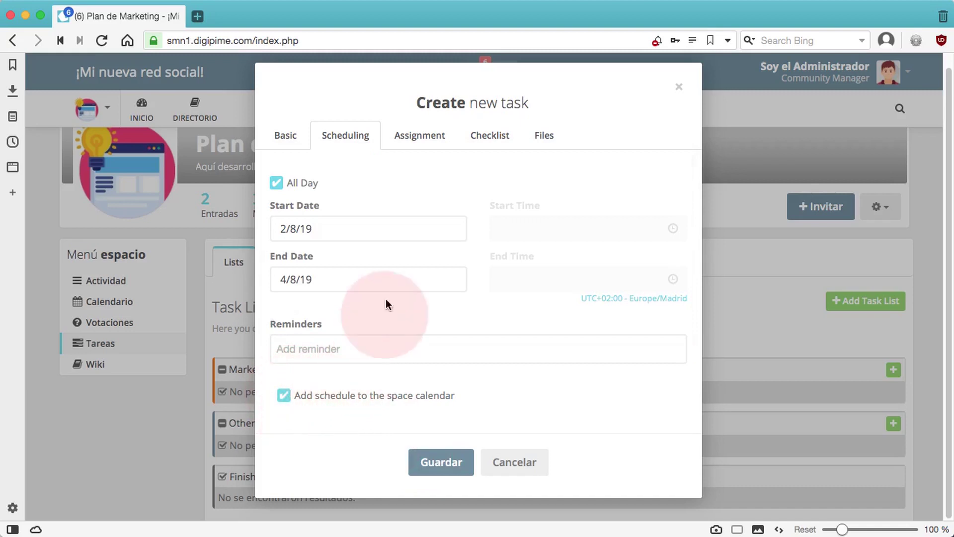
Assign the task to the user Usuaria Preferida
left_click(433, 141)
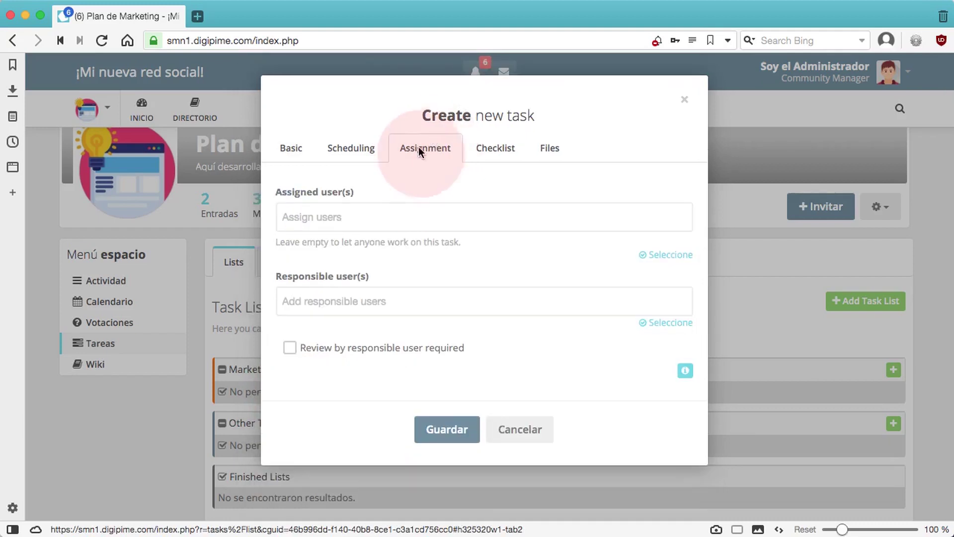
left_click(358, 213)
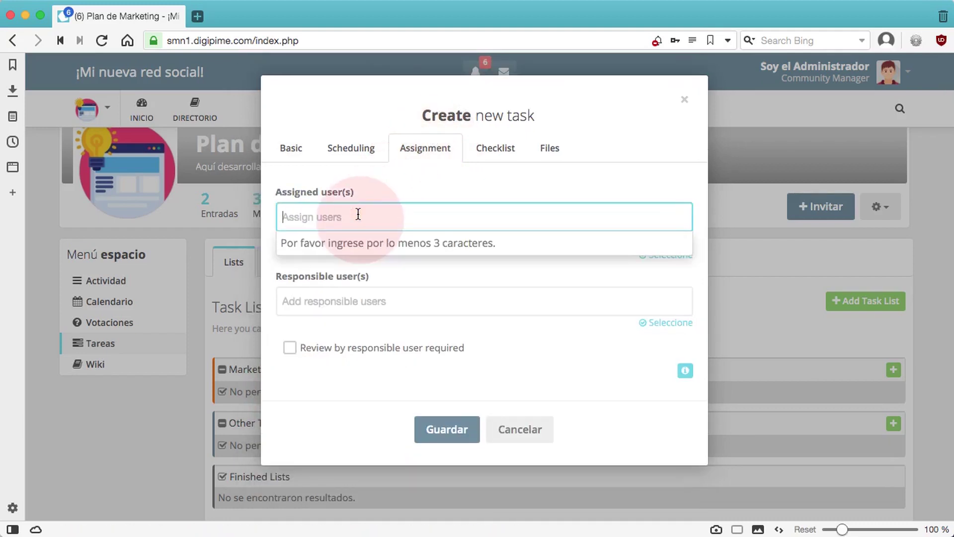
type("usuar")
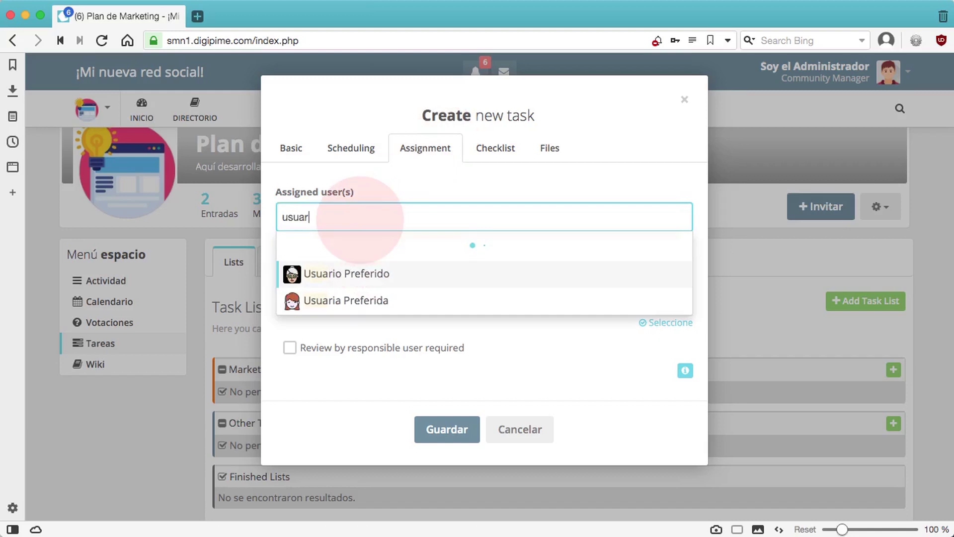
type("ia")
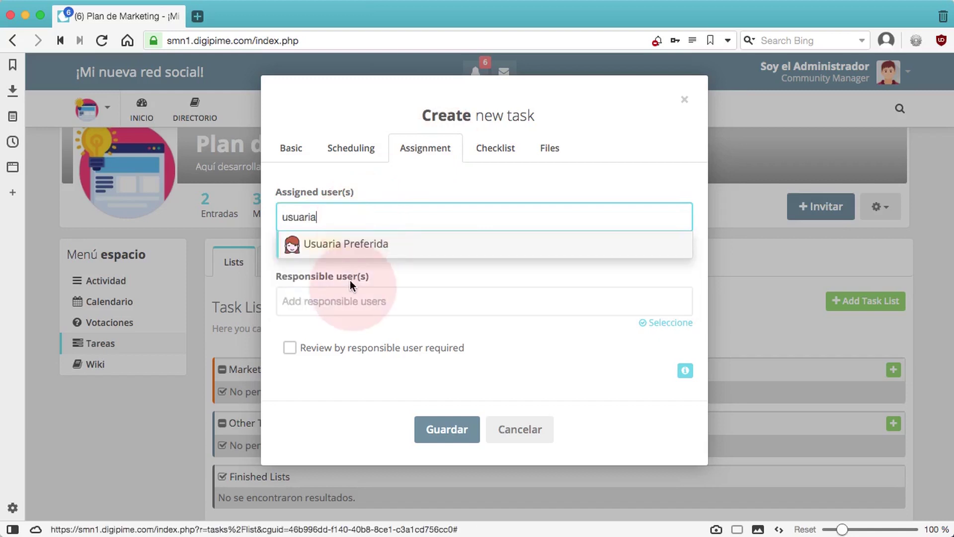
left_click(350, 248)
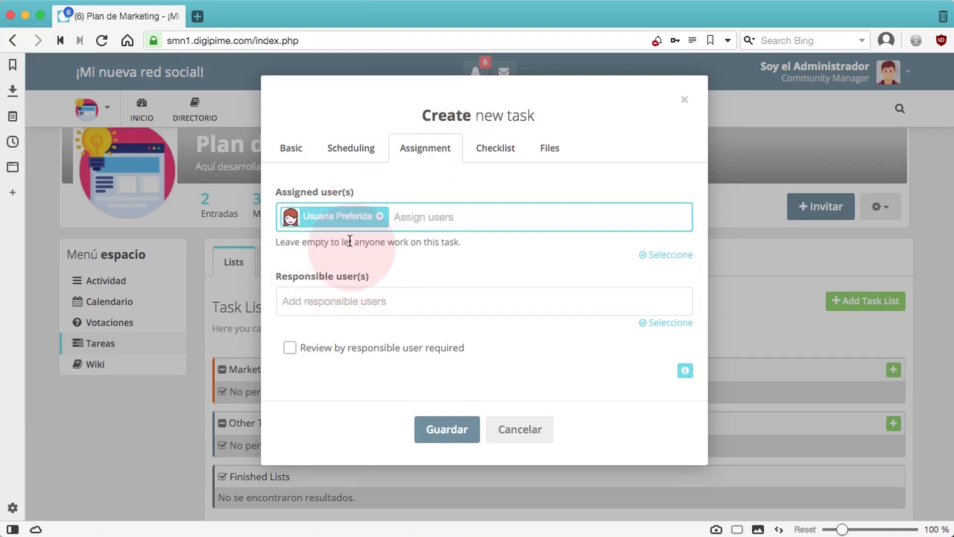
Make the administrator the responsible user and require review by the responsible user
left_click(342, 301)
type("administr")
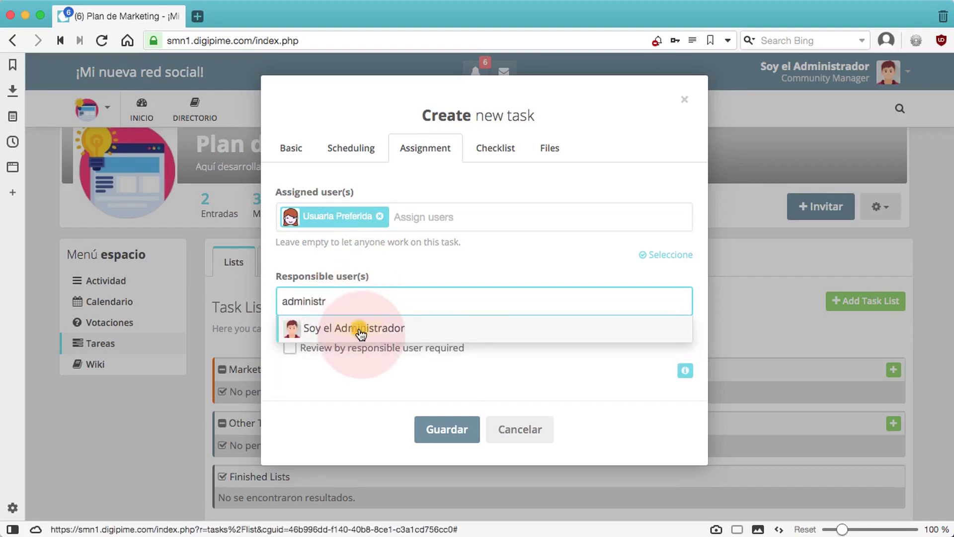
left_click(361, 330)
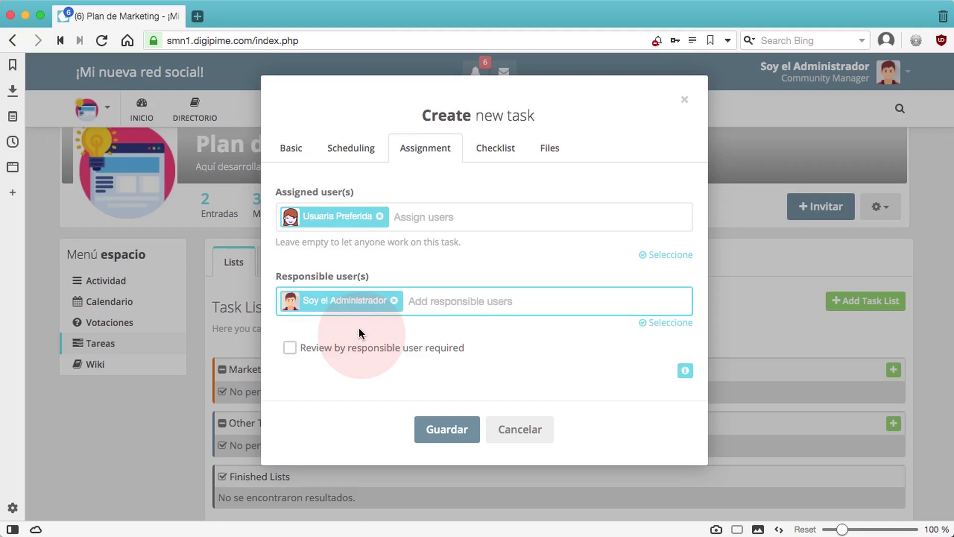
left_click(290, 348)
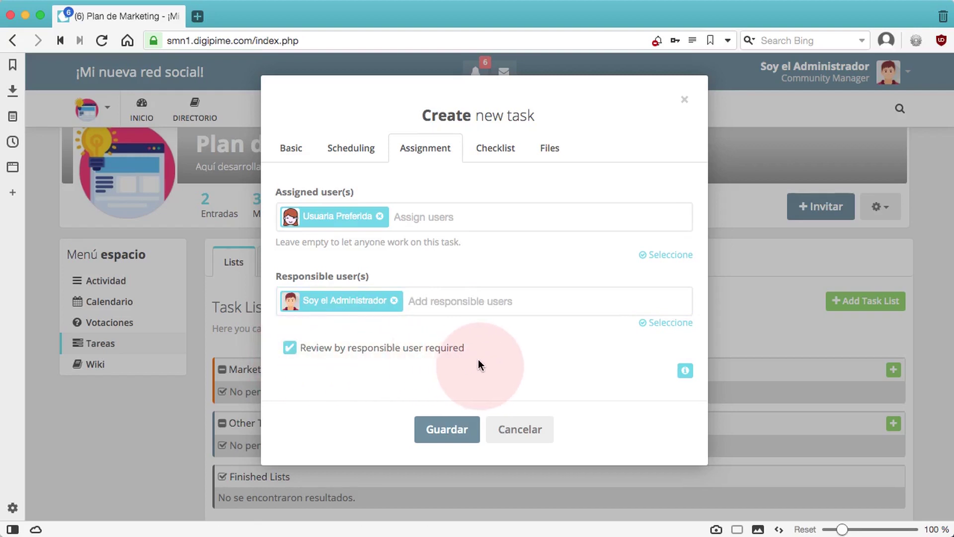
Add the item "Presupuesto diario" to the task's checklist
left_click(506, 152)
left_click(482, 201)
type("P")
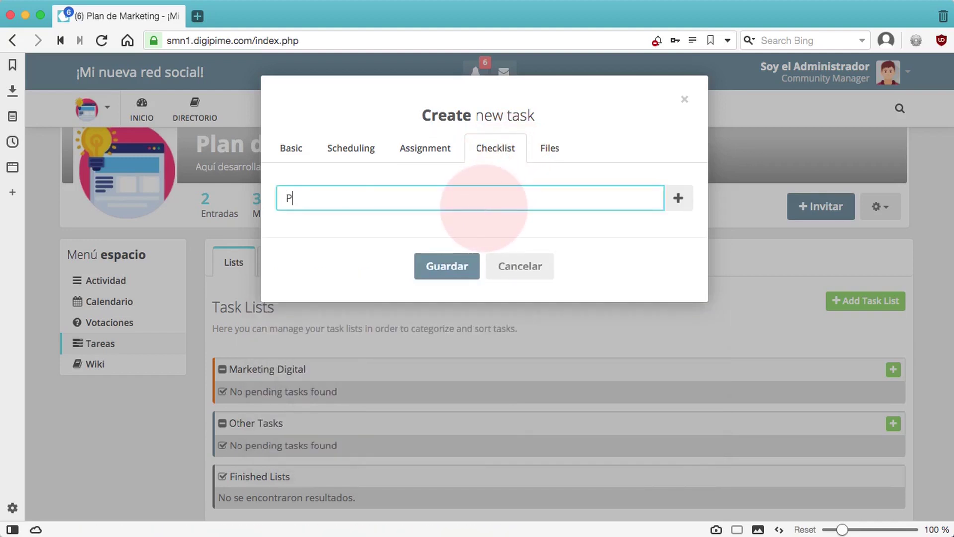
type("resupuesto diario")
left_click(679, 199)
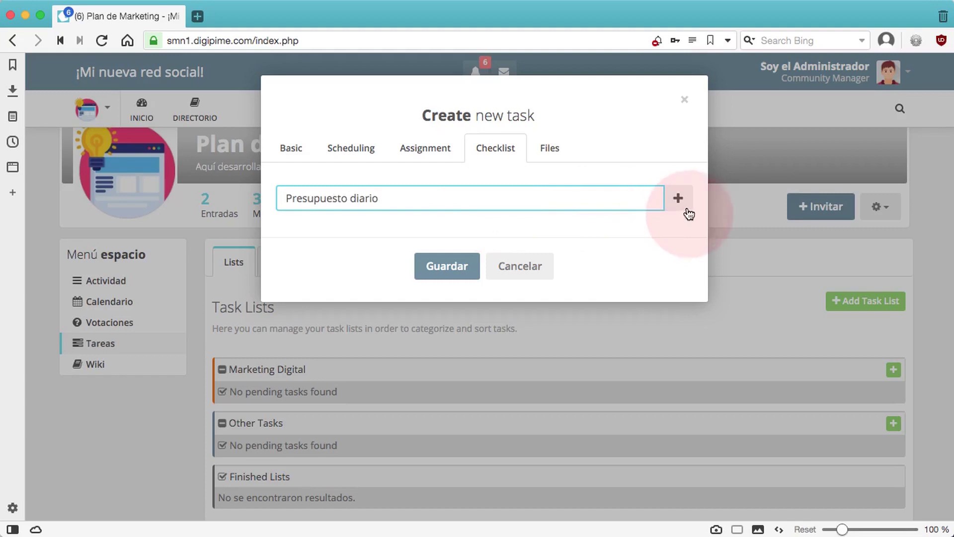
Add the items "Gráficos de rendimiento" and "Informe para Dirección General" to the task's checklist
left_click(454, 227)
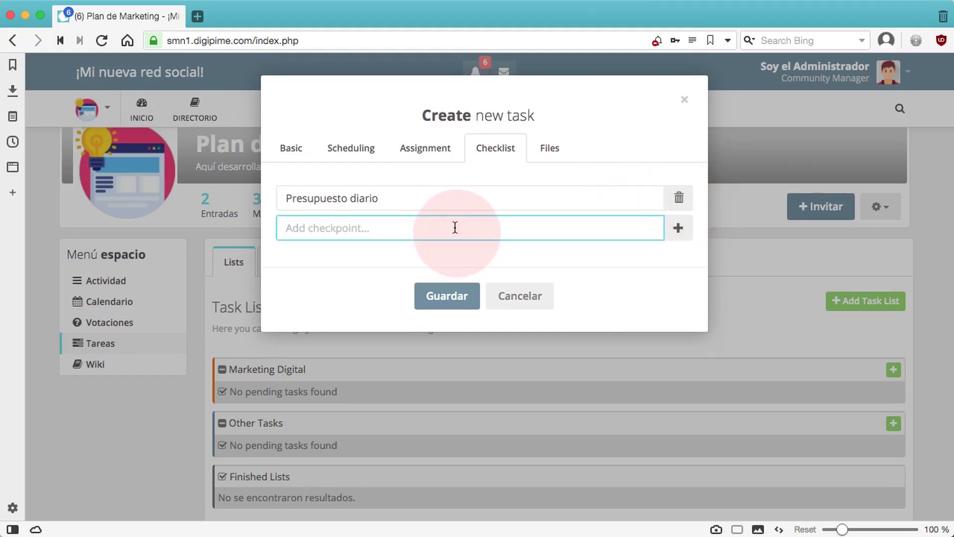
type("Gráficos de rendimiento")
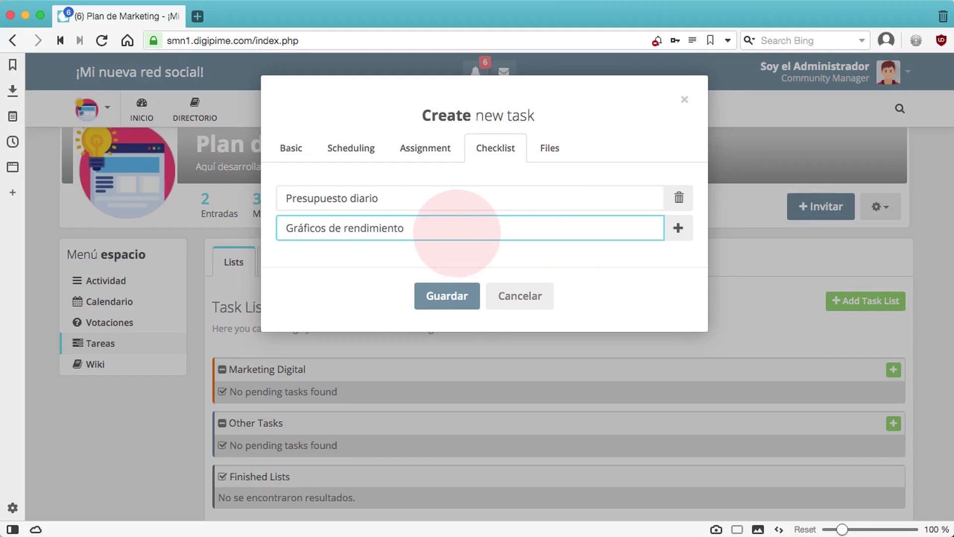
left_click(677, 231)
left_click(538, 257)
key("BackSpace")
type("forme para ")
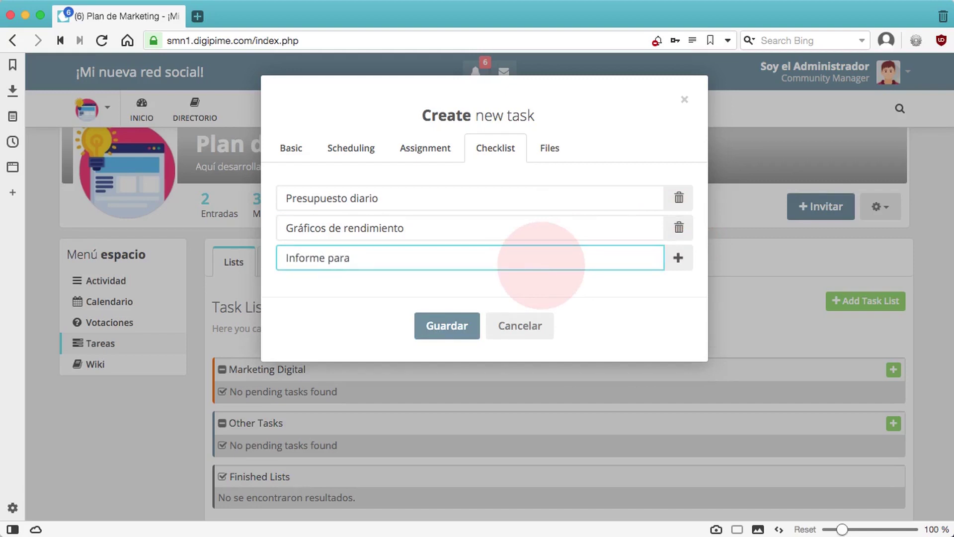
type("Dirección General")
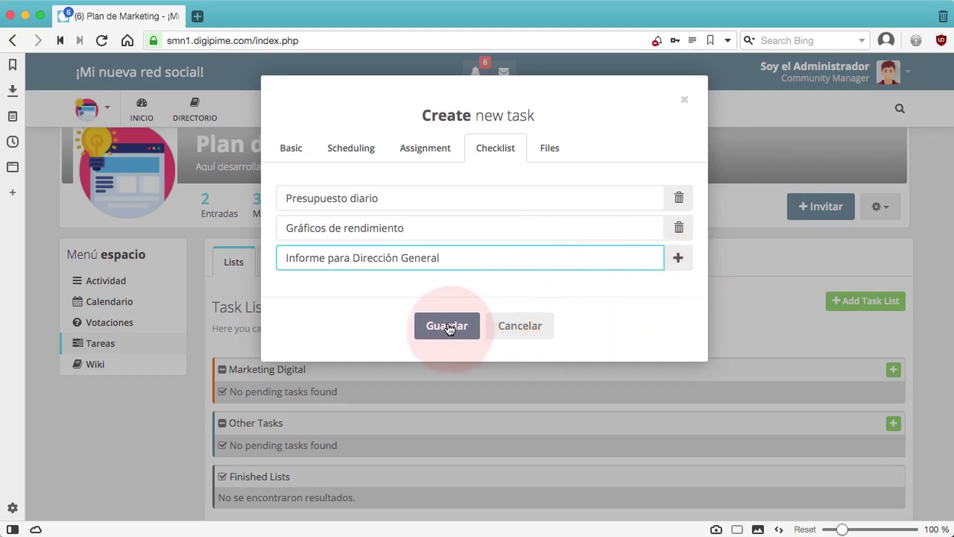
left_click(678, 257)
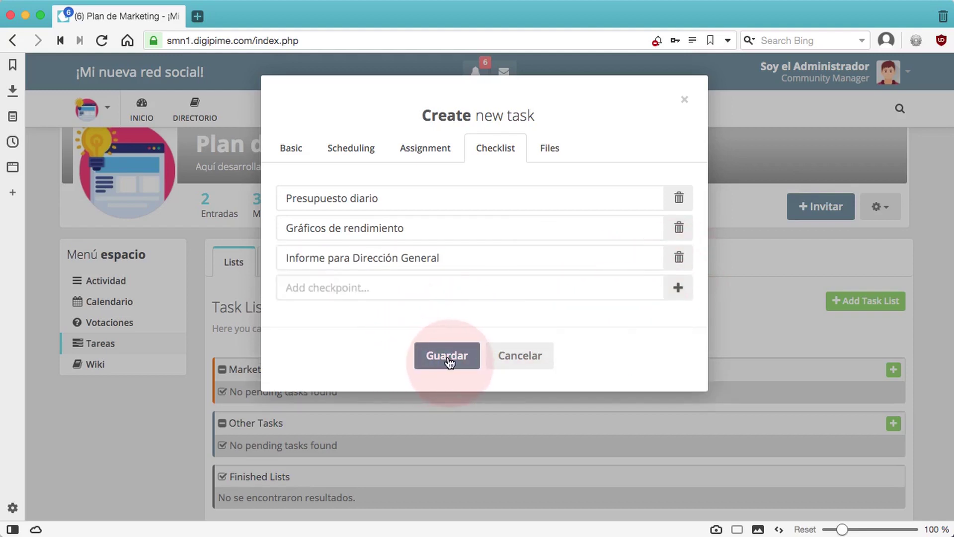
Attach the image room-to-read.png to the task, and save the new task after reviewing its other settings
left_click(548, 153)
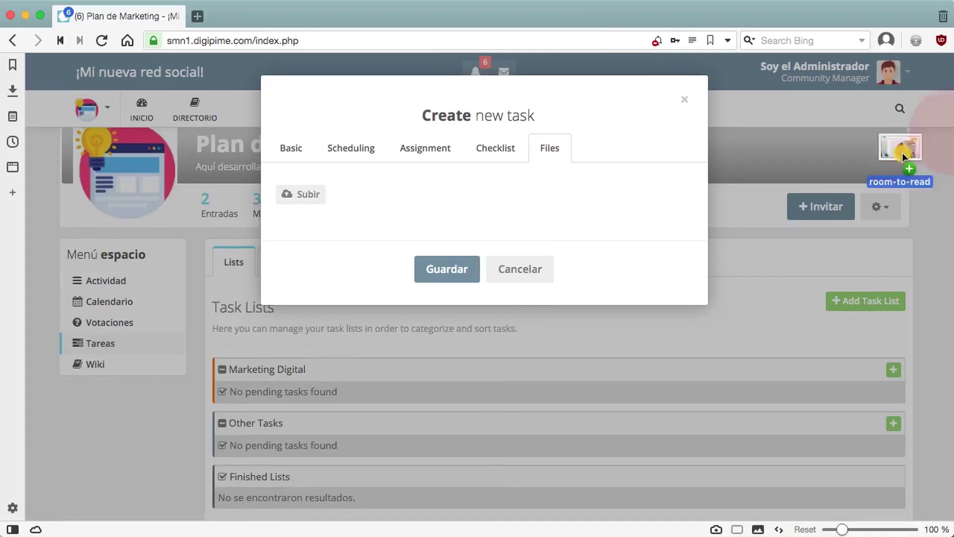
left_click_drag(884, 154, 573, 213)
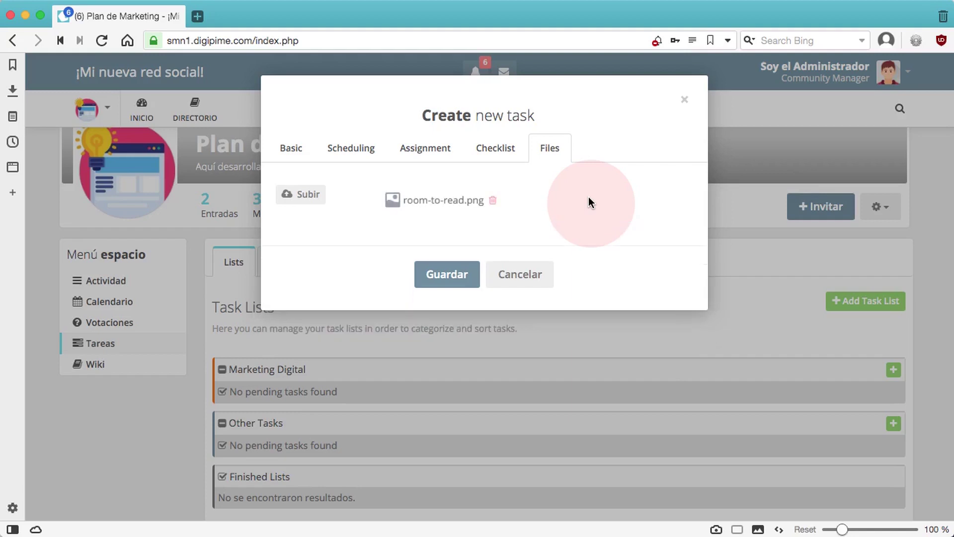
left_click(504, 148)
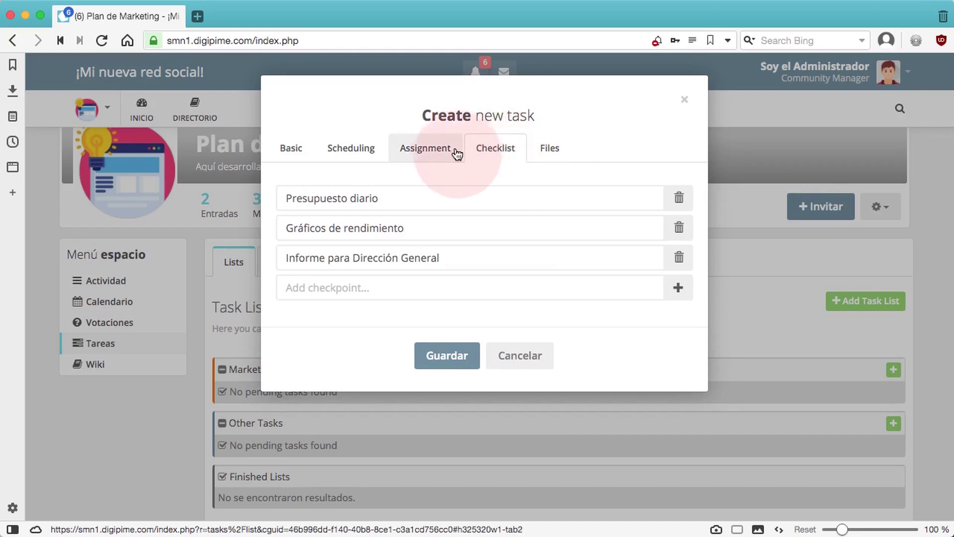
left_click(433, 148)
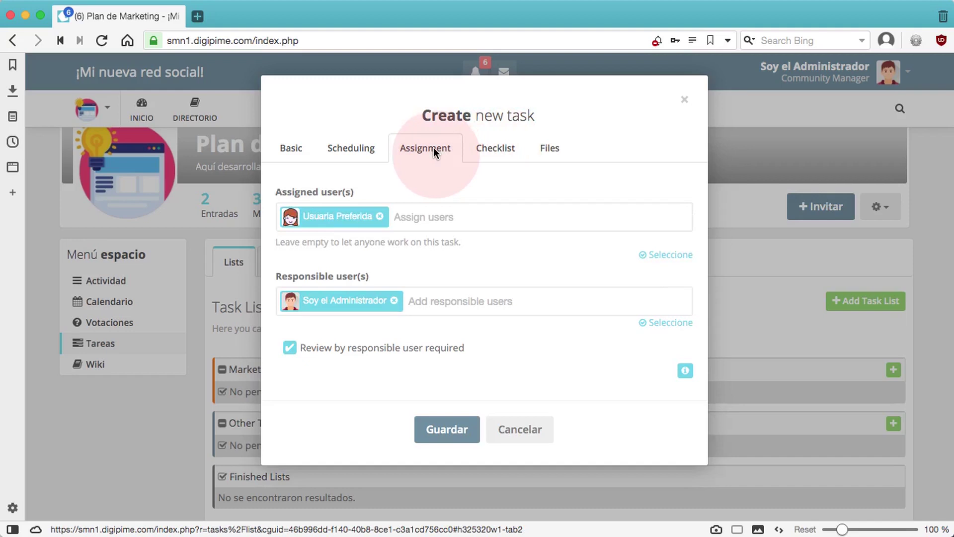
left_click(357, 148)
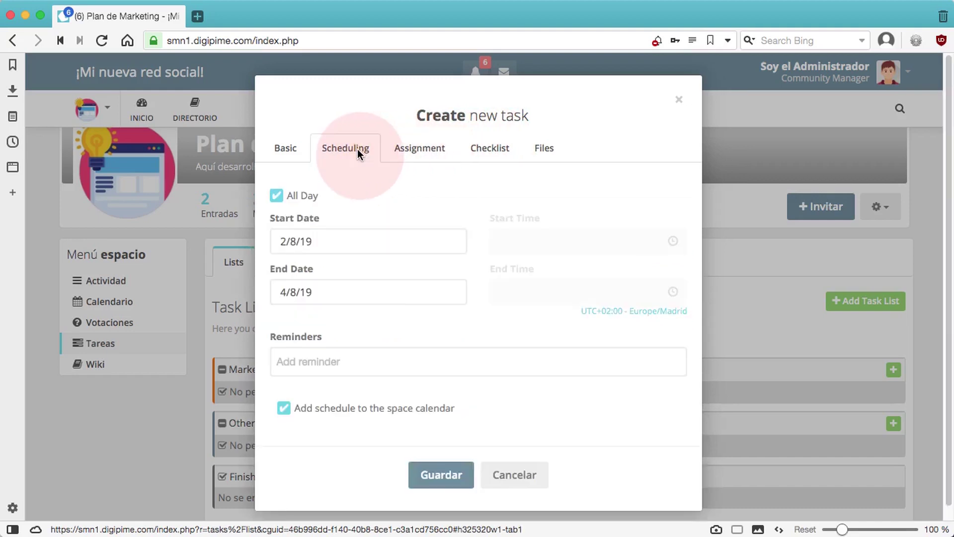
left_click(291, 149)
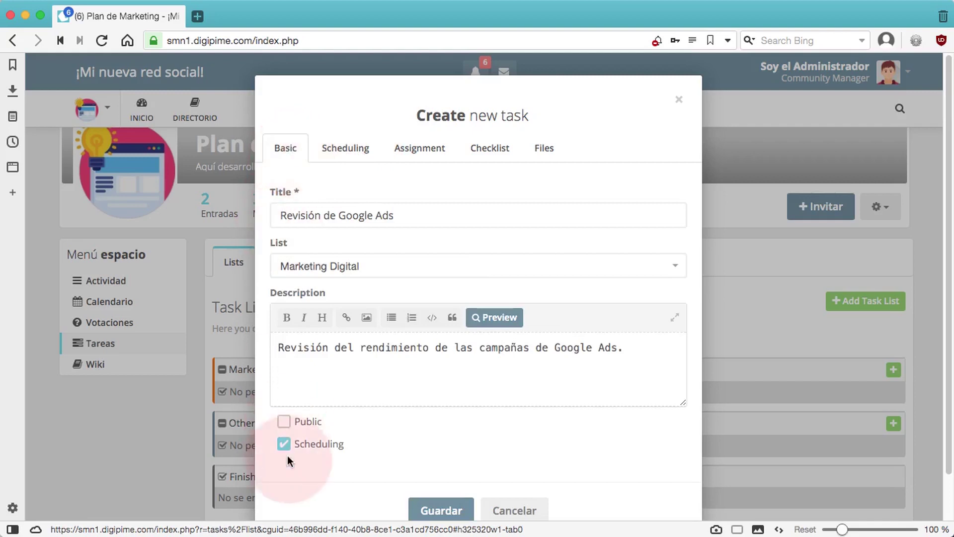
left_click(447, 511)
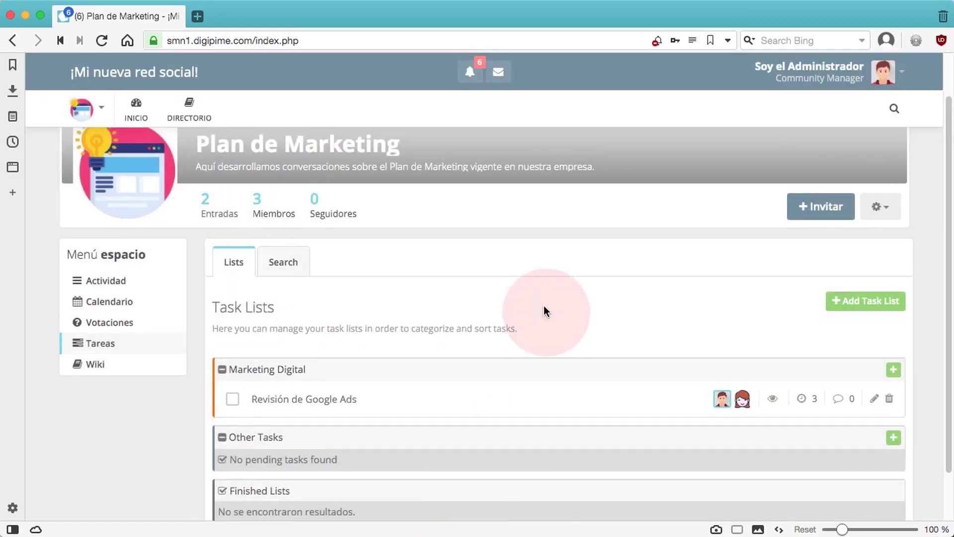
Inspect the review requirement and the users shown for the Revisión de Google Ads task in the Marketing Digital list
scroll(545, 311, "down", 1)
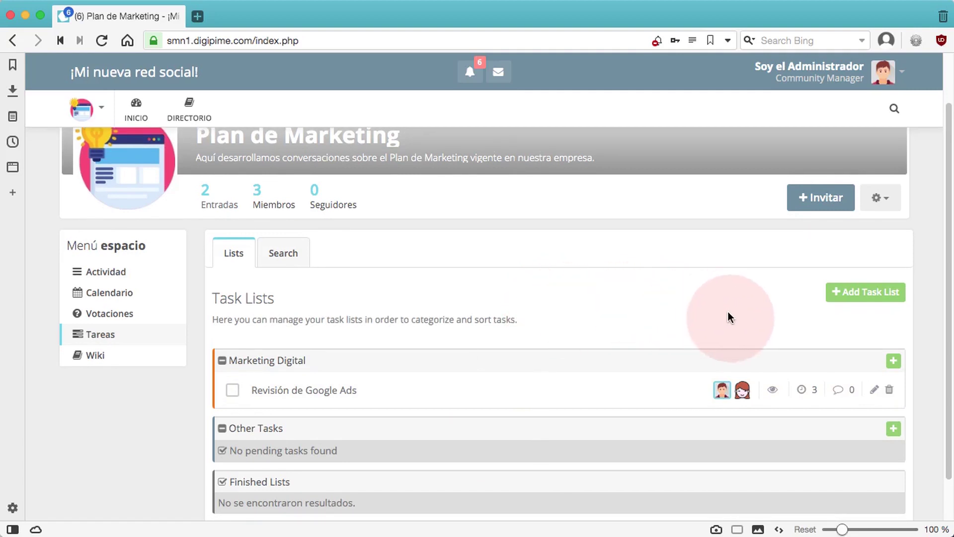
mouse_move(788, 396)
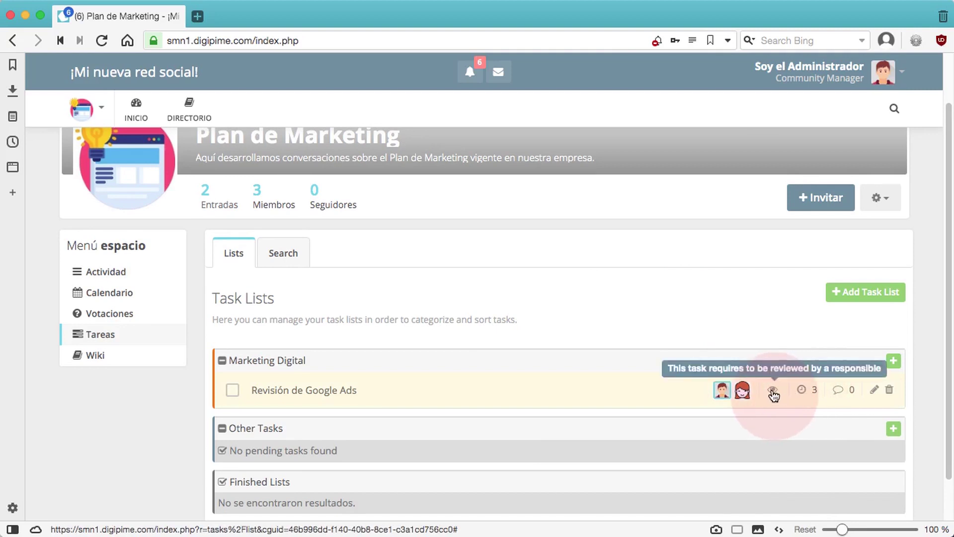
mouse_move(742, 393)
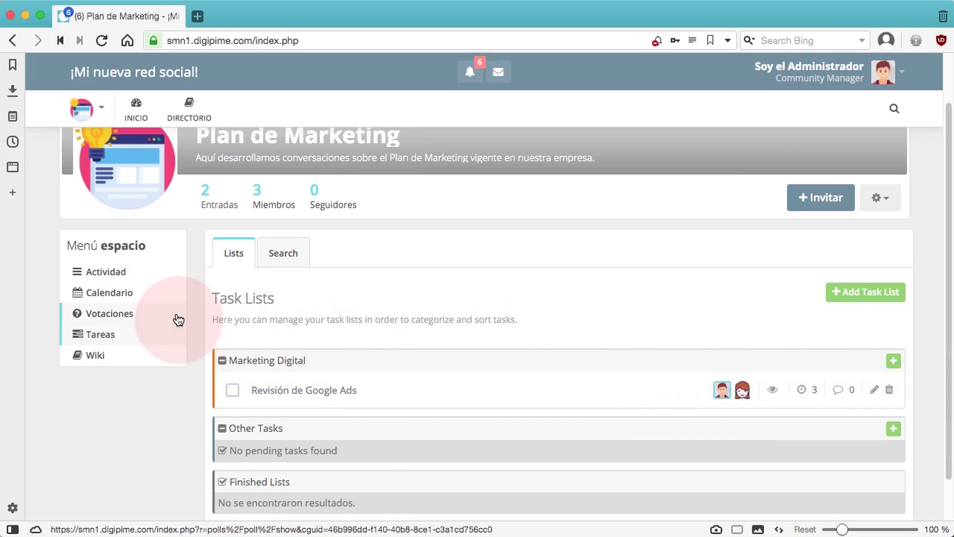
Open the Revisión de Google Ads deadline entry of 4 August in the space calendar and view its available content options
left_click(119, 297)
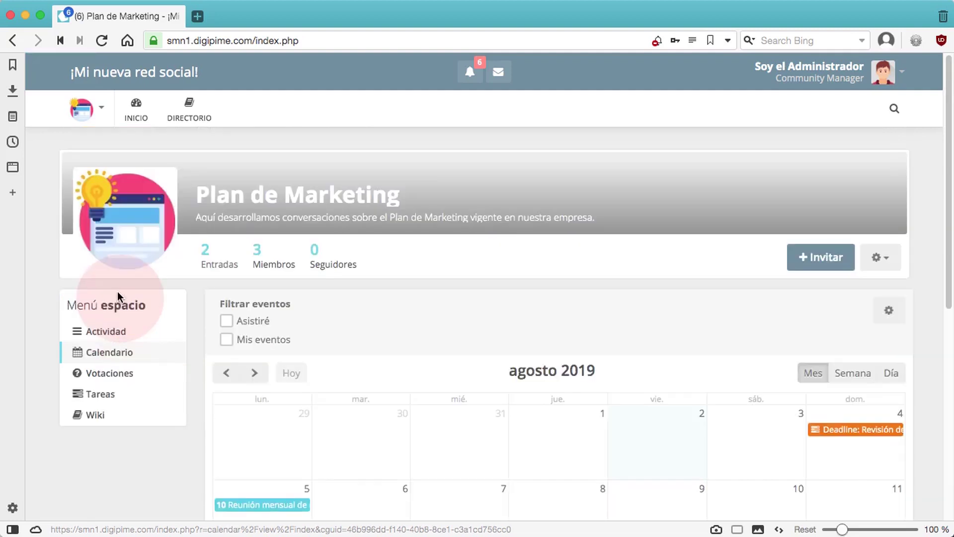
scroll(191, 308, "down", 2)
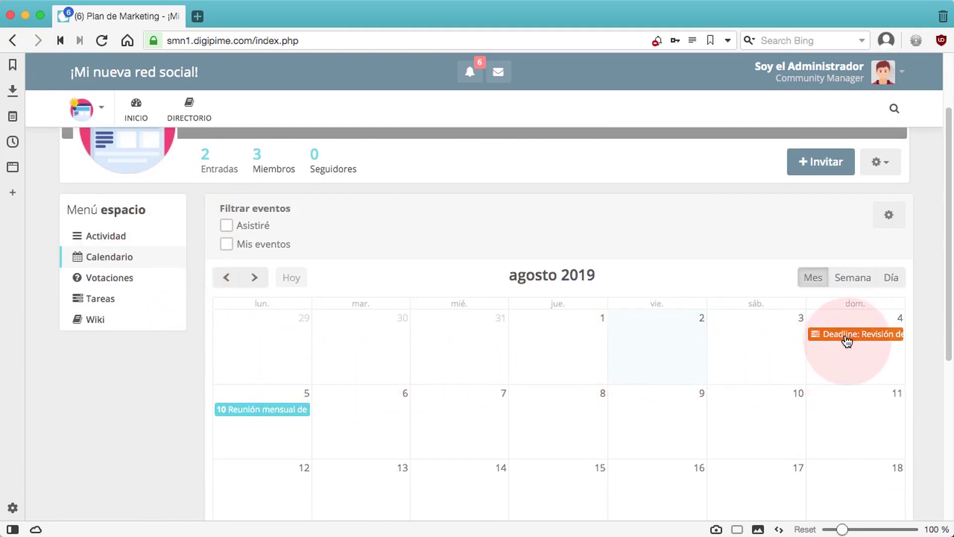
left_click(844, 337)
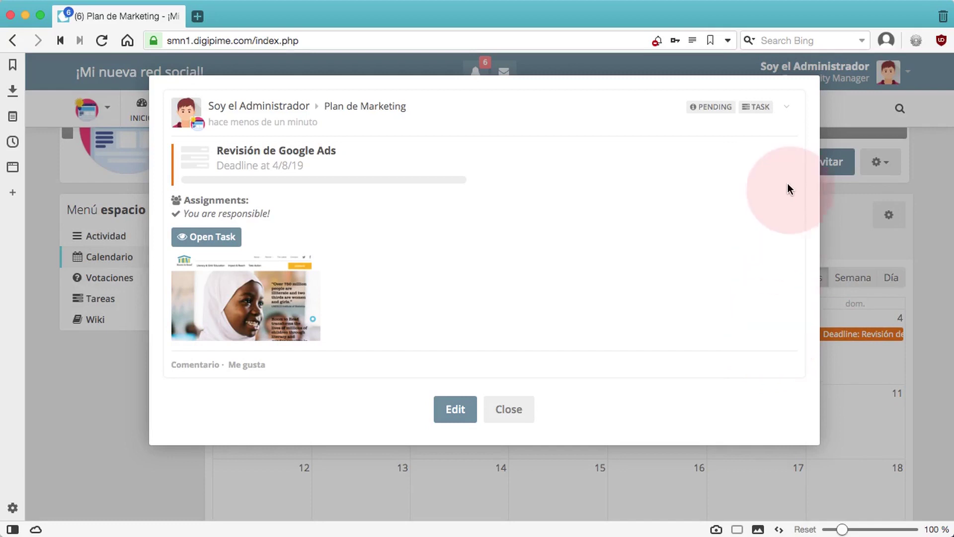
left_click(787, 108)
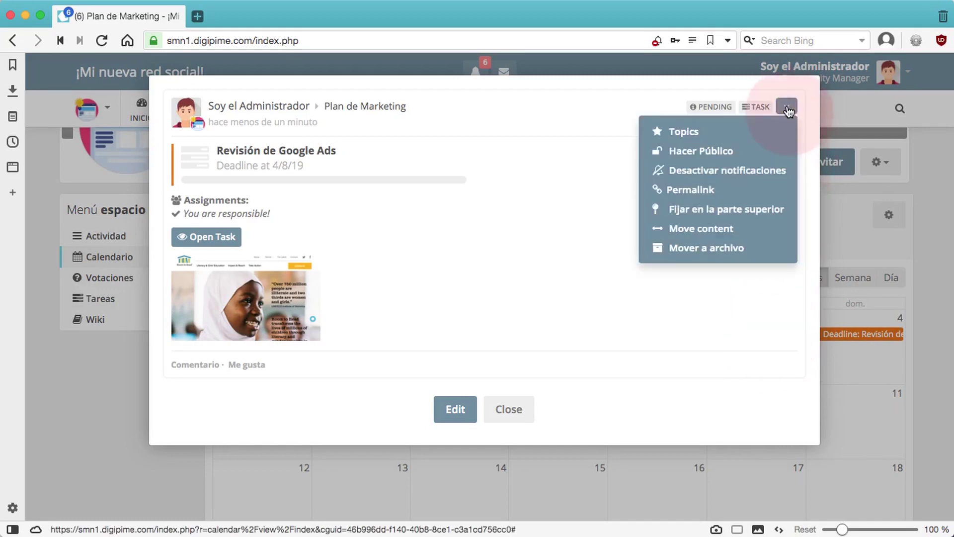
left_click(788, 109)
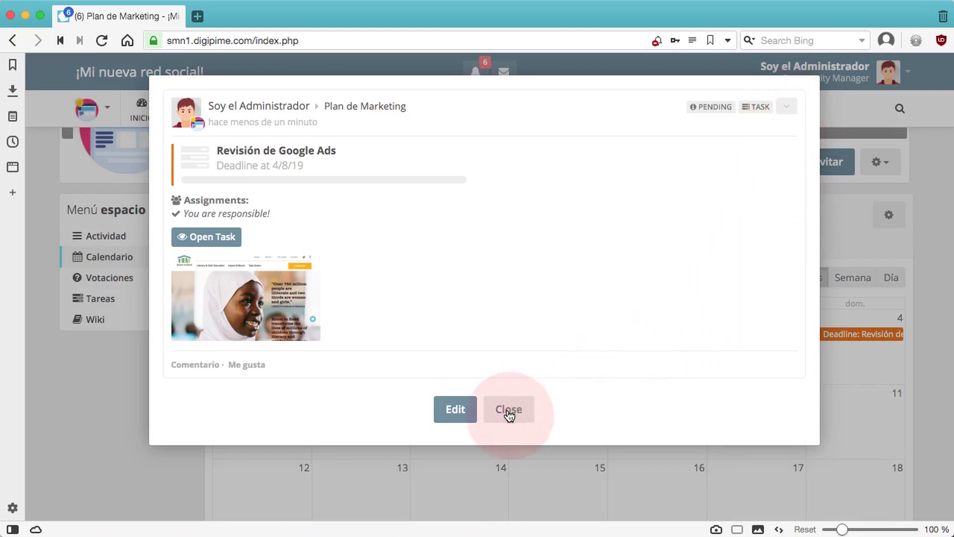
Open the full Revisión de Google Ads task from its calendar entry, review its details, and begin the task
left_click(205, 239)
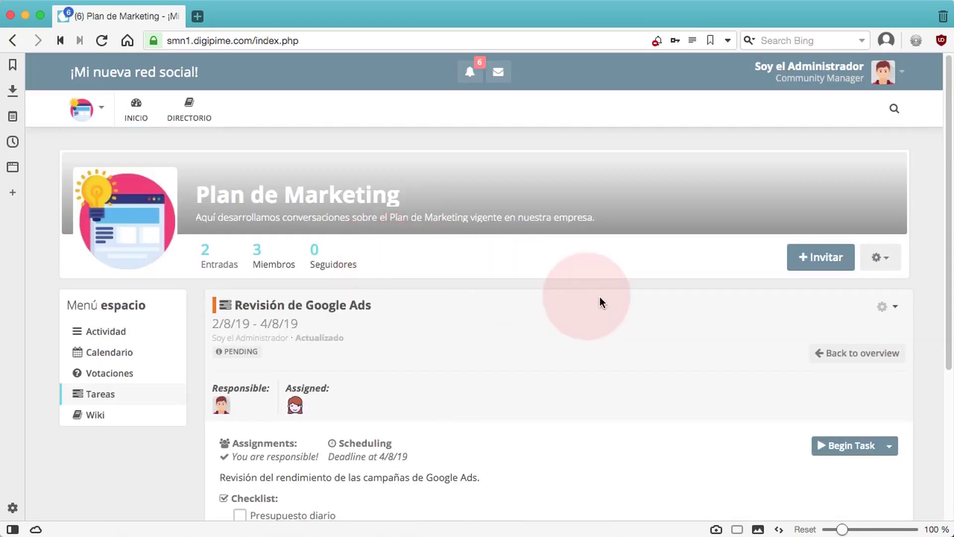
scroll(639, 319, "down", 2)
scroll(640, 319, "down", 5)
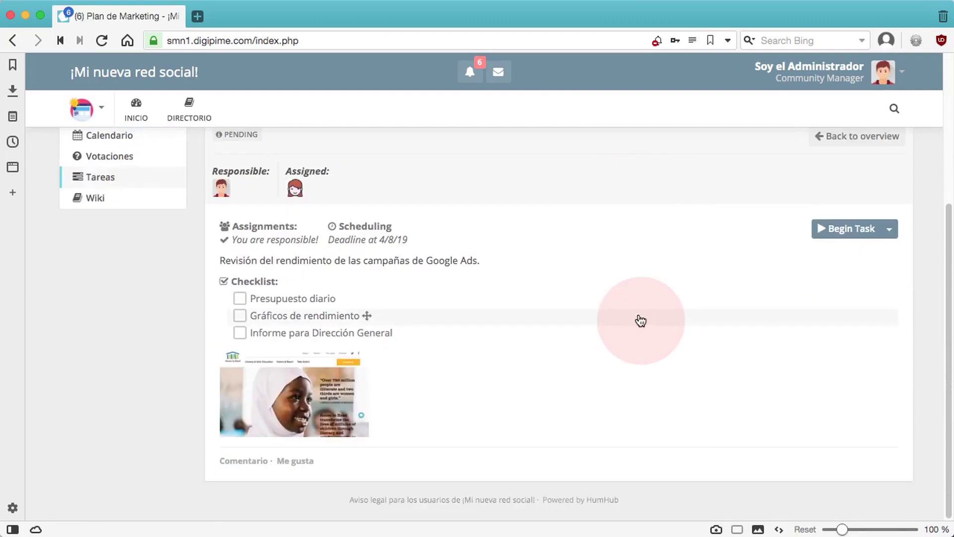
scroll(640, 320, "up", 2)
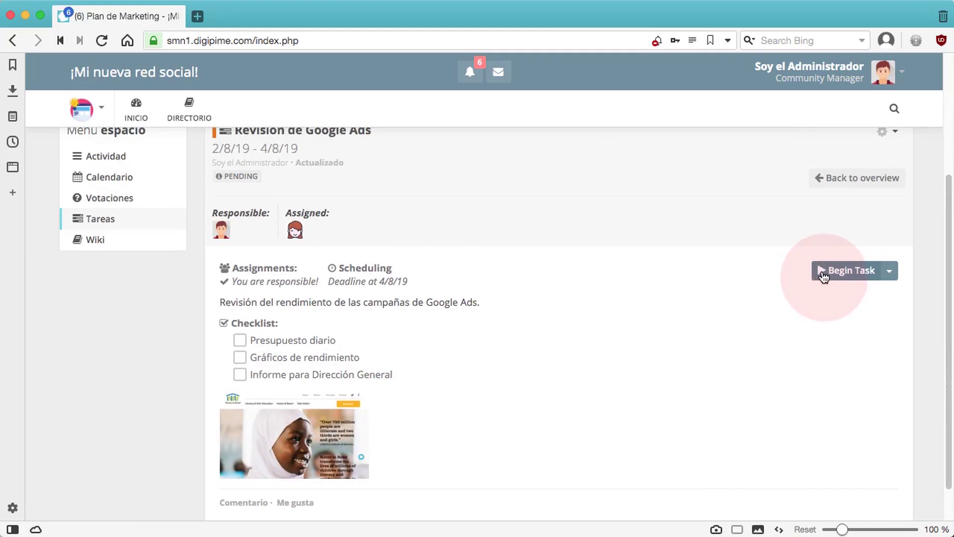
left_click(822, 273)
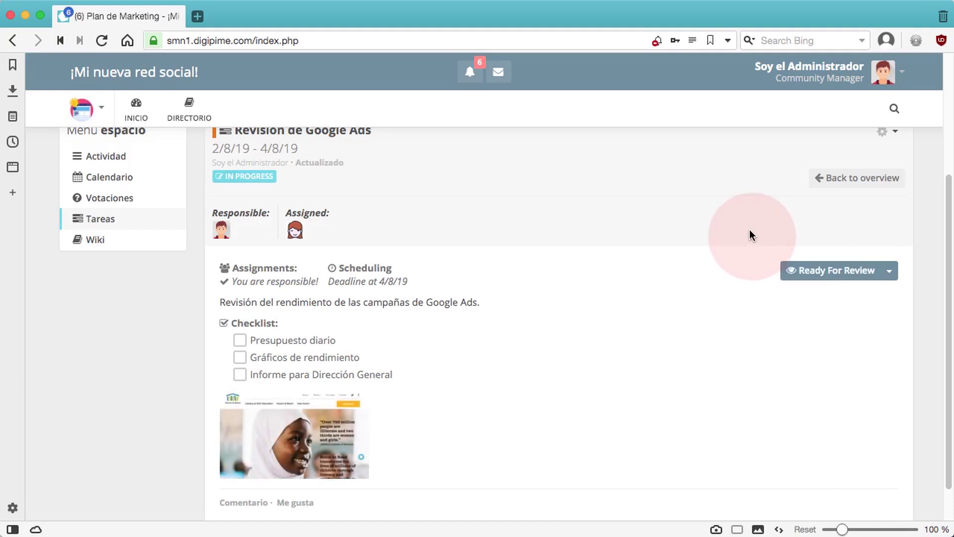
Mark the checklist items "Presupuesto diario" and "Gráficos de rendimiento" as done
left_click(239, 340)
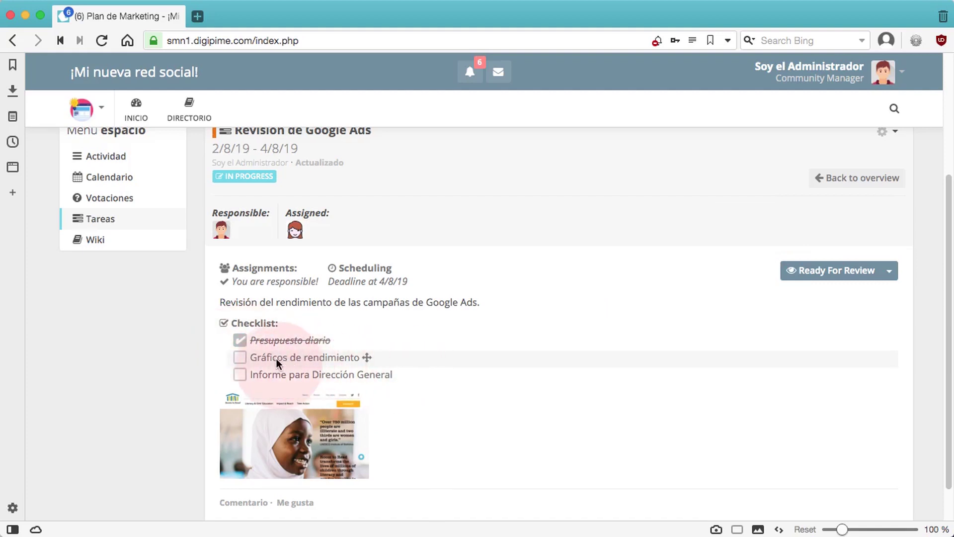
left_click(238, 356)
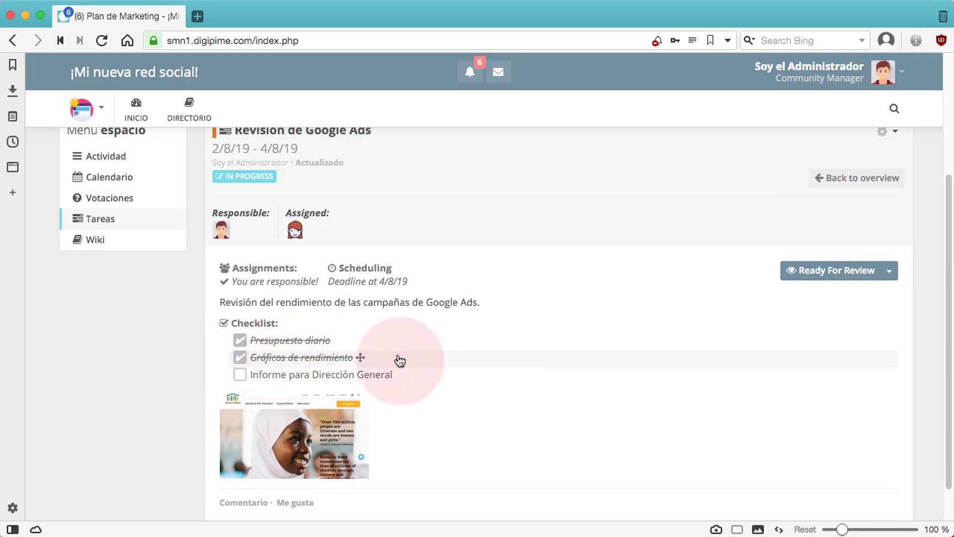
scroll(499, 369, "down", 1)
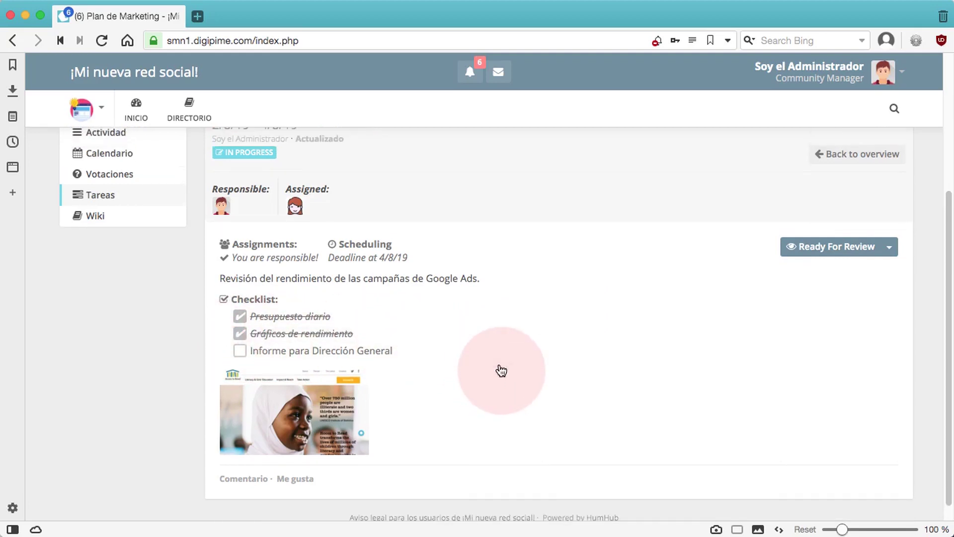
scroll(501, 371, "up", 3)
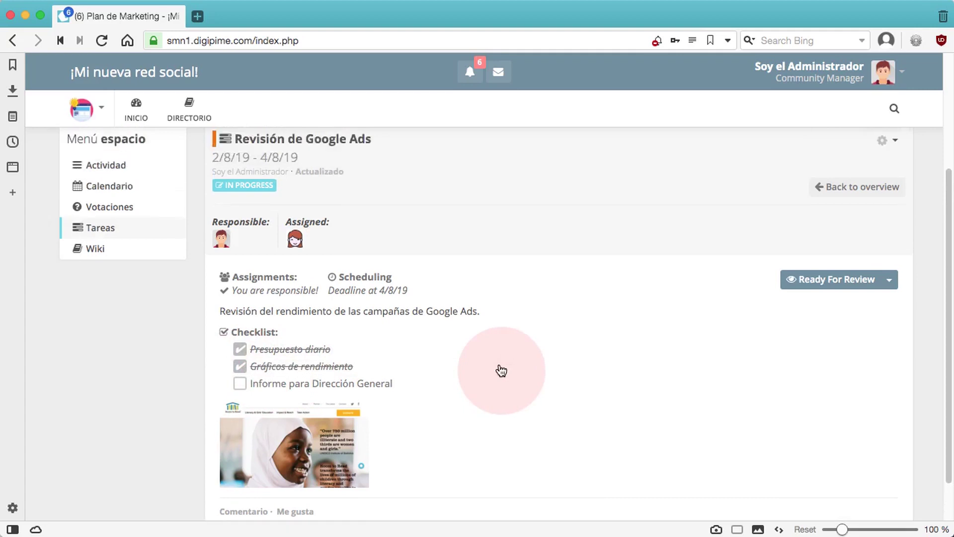
Return to the task list overview and mark the Revisión de Google Ads task as completed
left_click(843, 243)
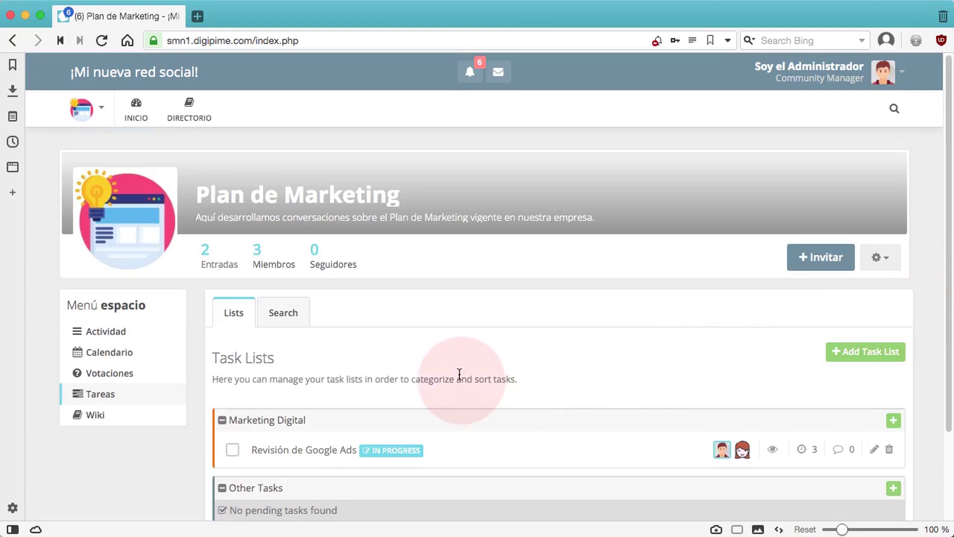
left_click(231, 449)
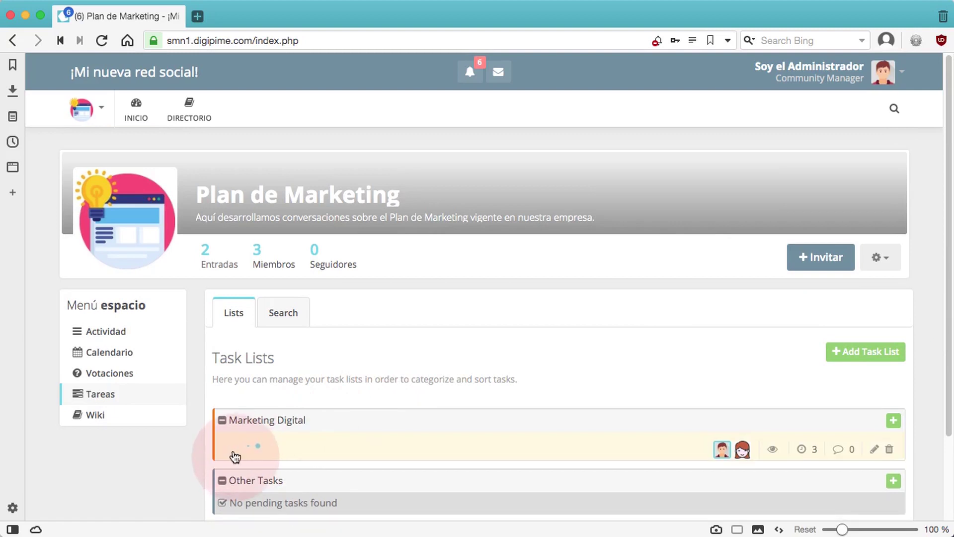
mouse_move(648, 418)
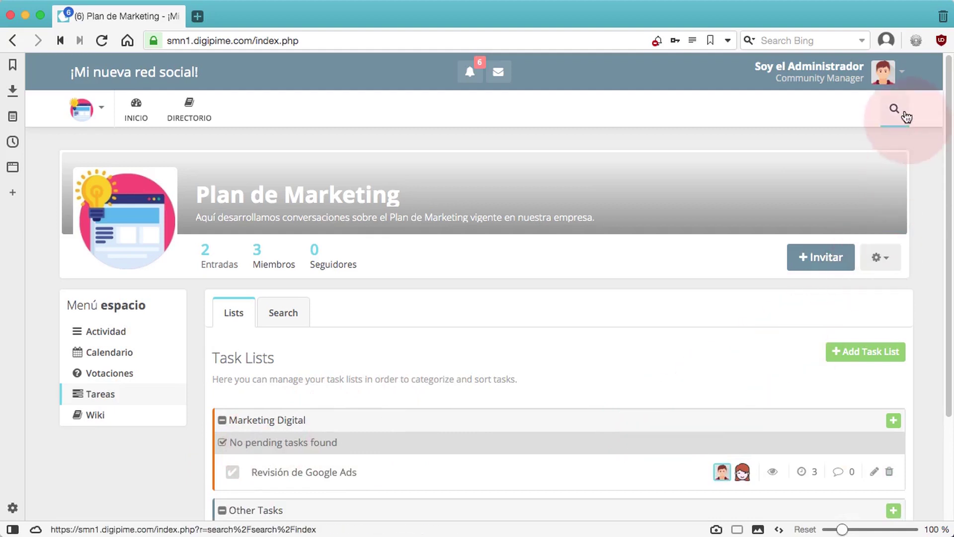
Log out of the administrator account
left_click(892, 73)
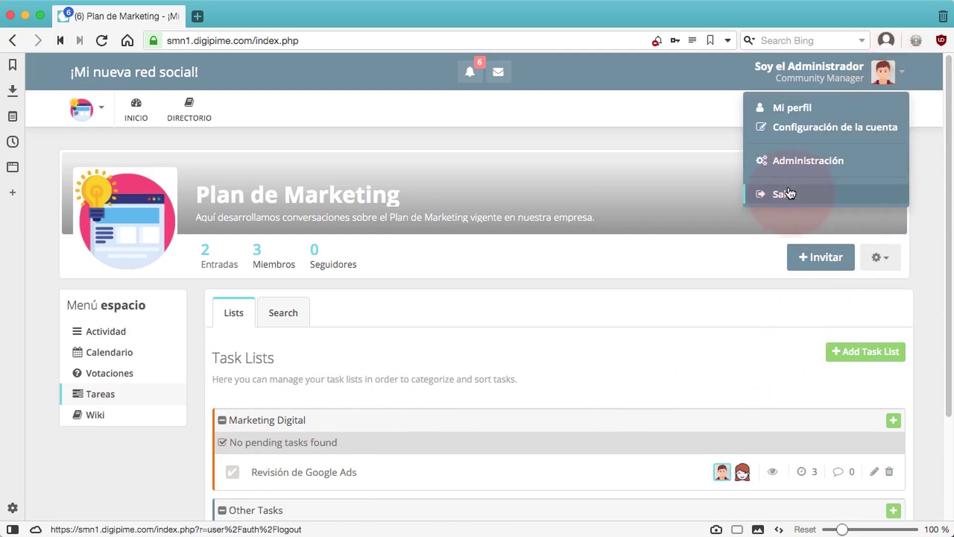
left_click(800, 203)
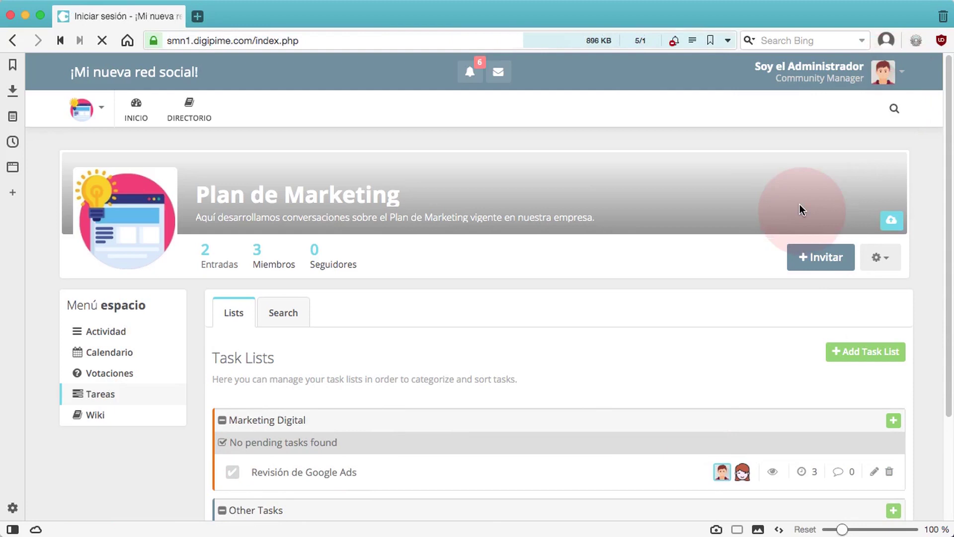